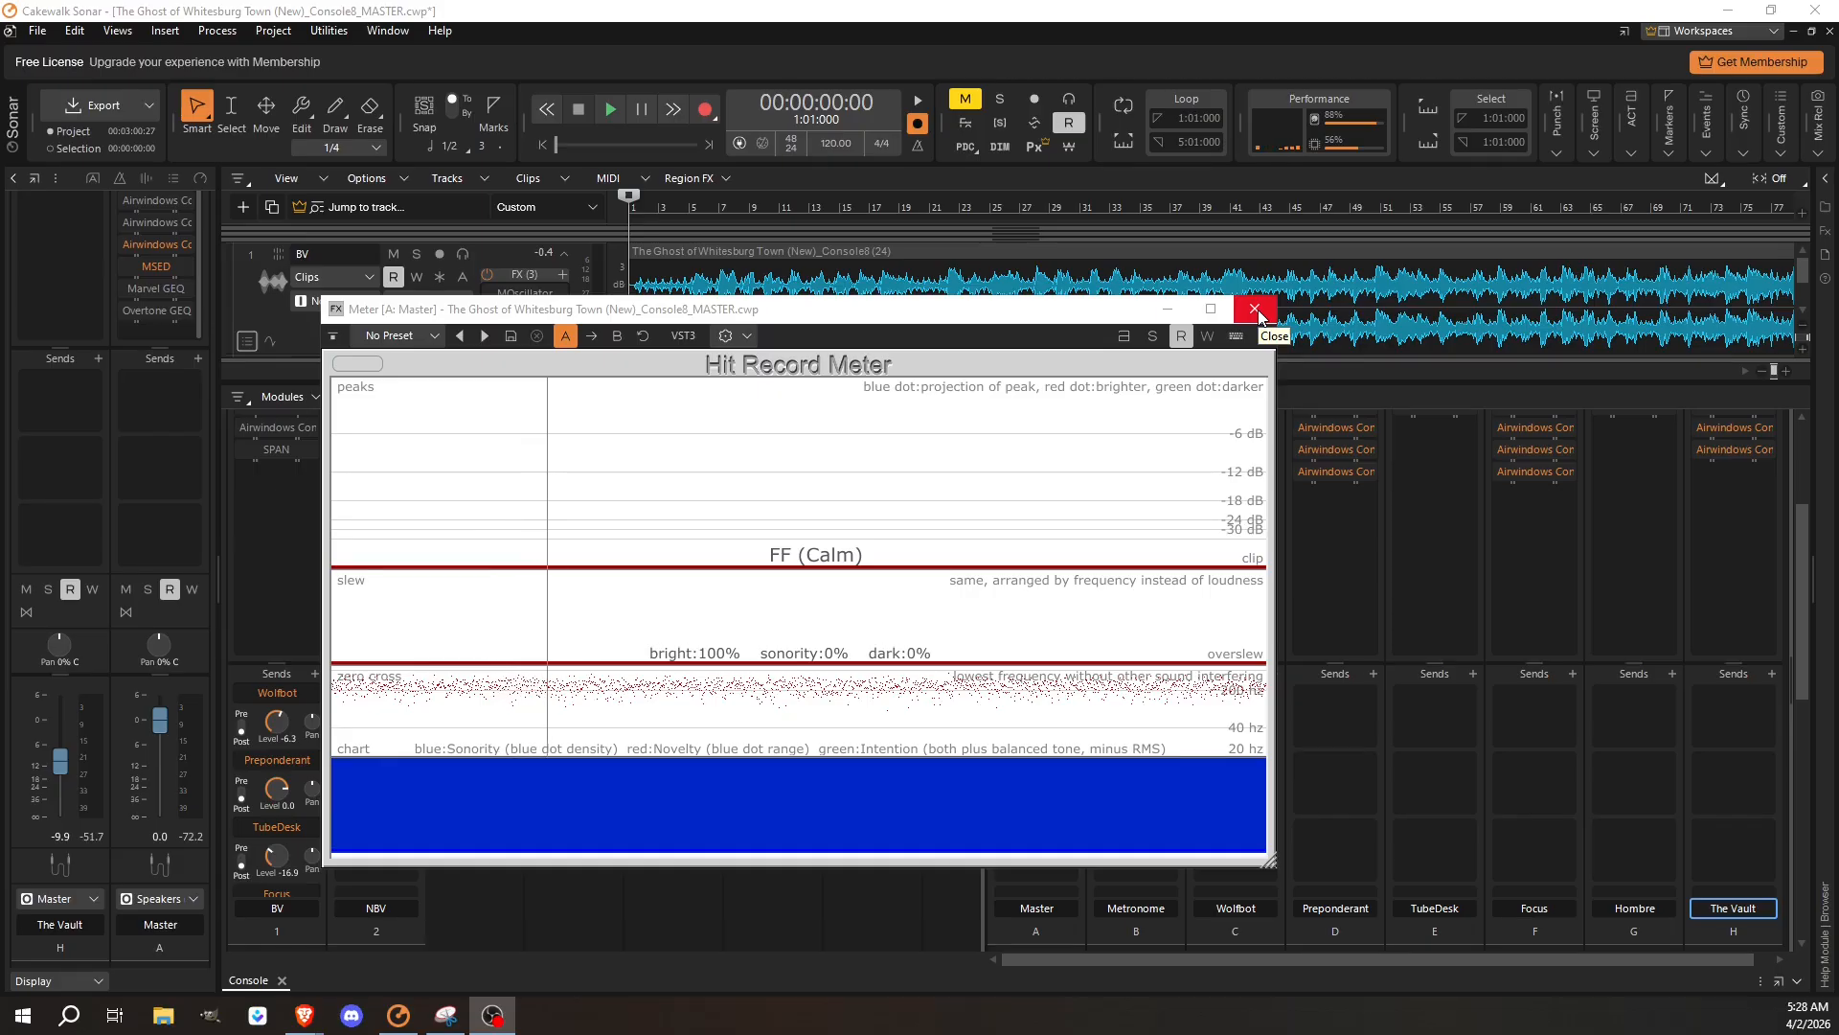
Close the Meter plugin window of the Master bus.
click(1256, 312)
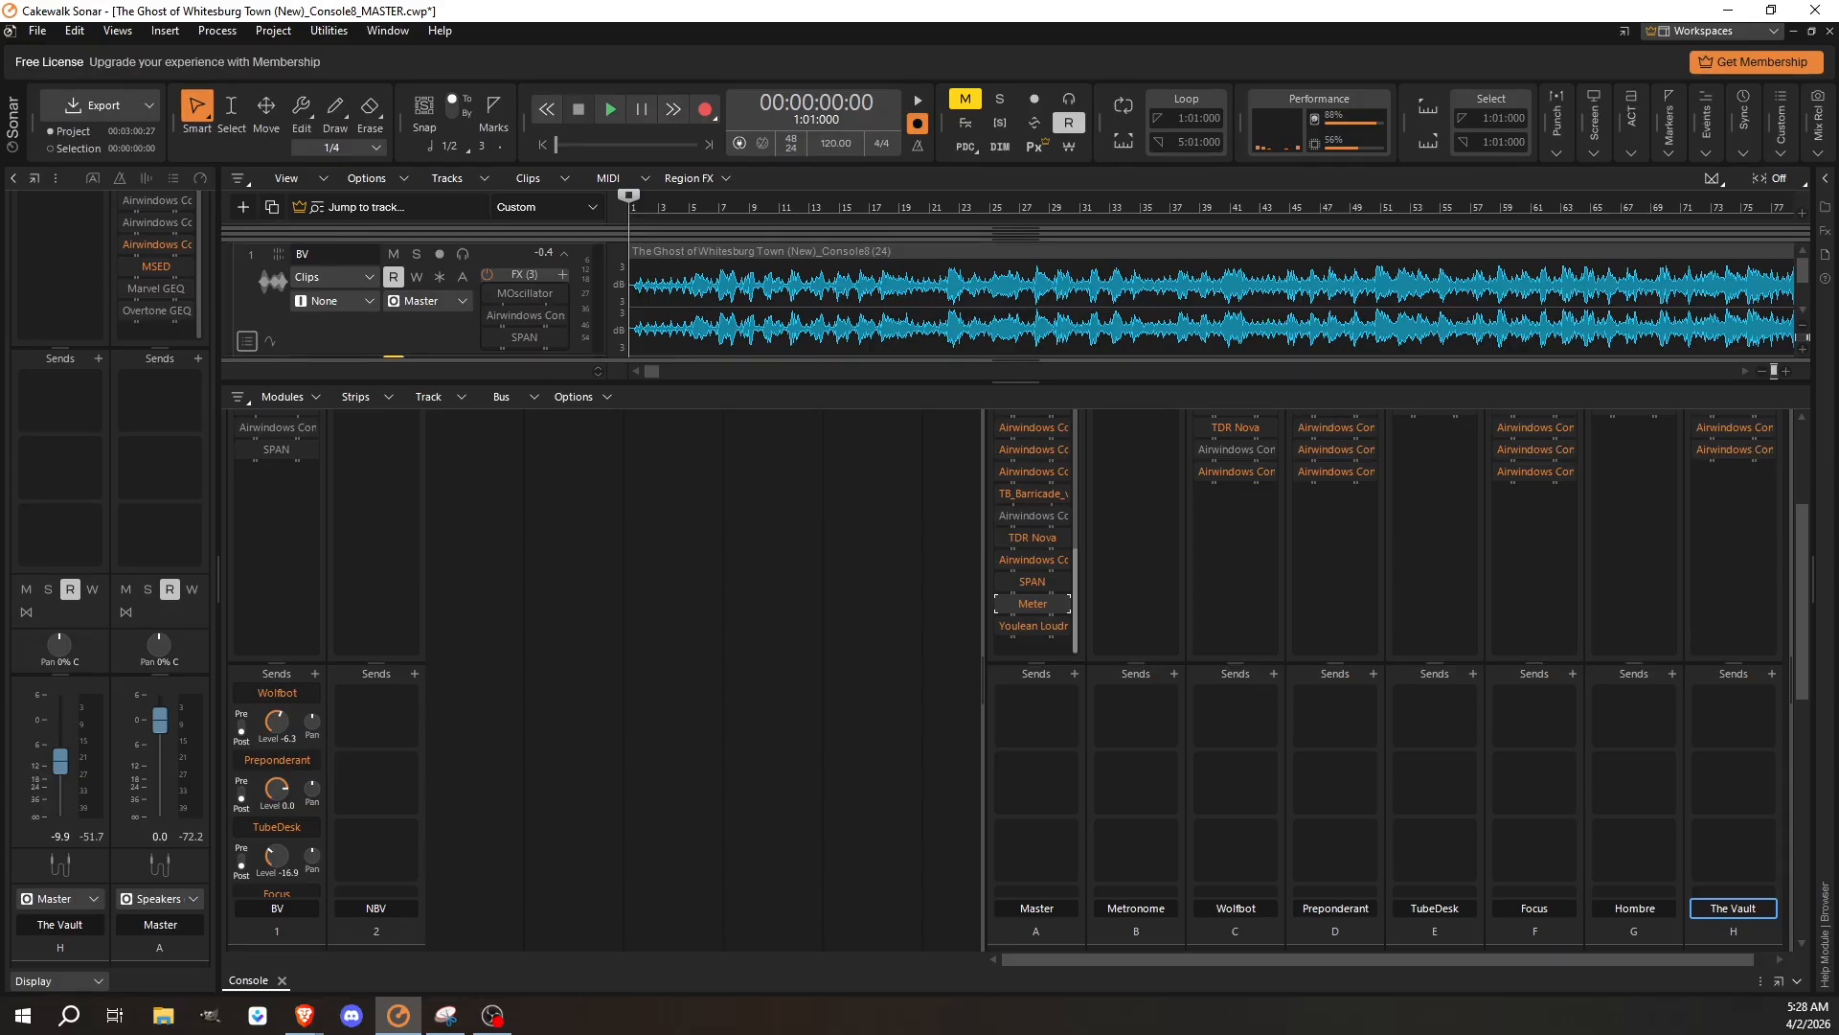
key(super+d)
key(super+d)
key(alt+Tab)
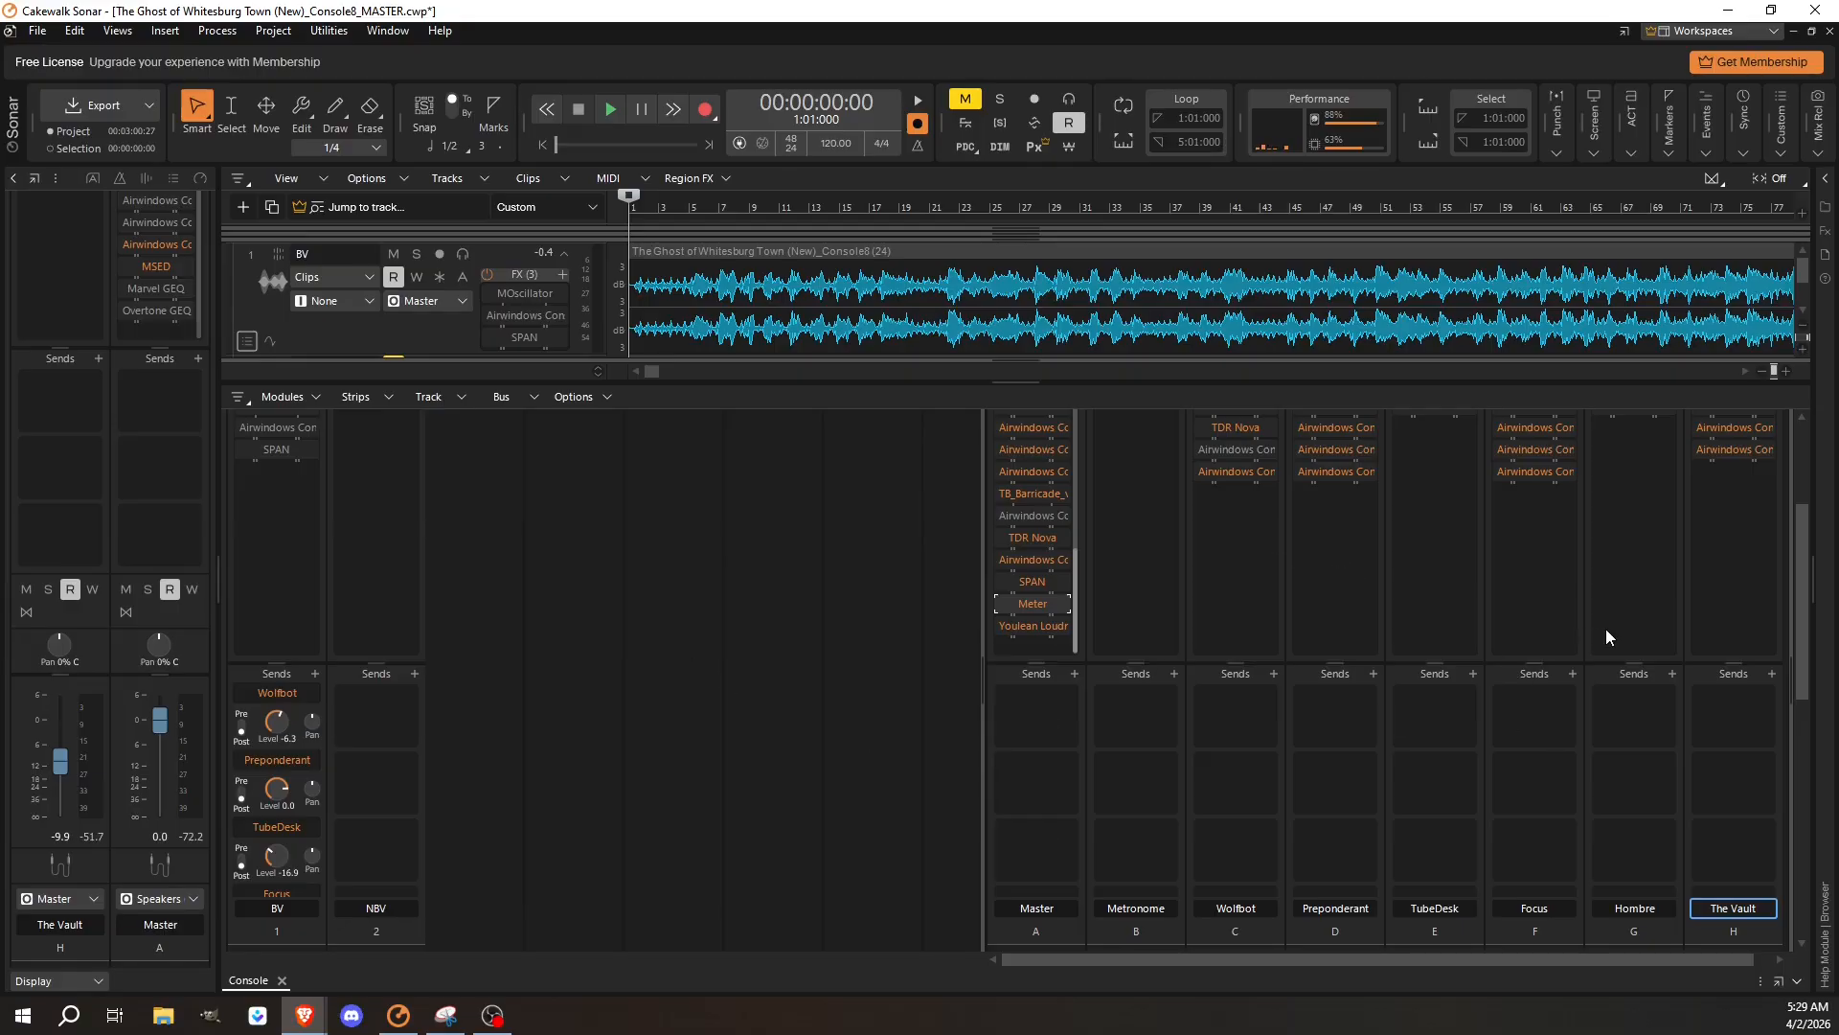
Mute The Vault bus in the console.
scroll(1741, 757, down, 4)
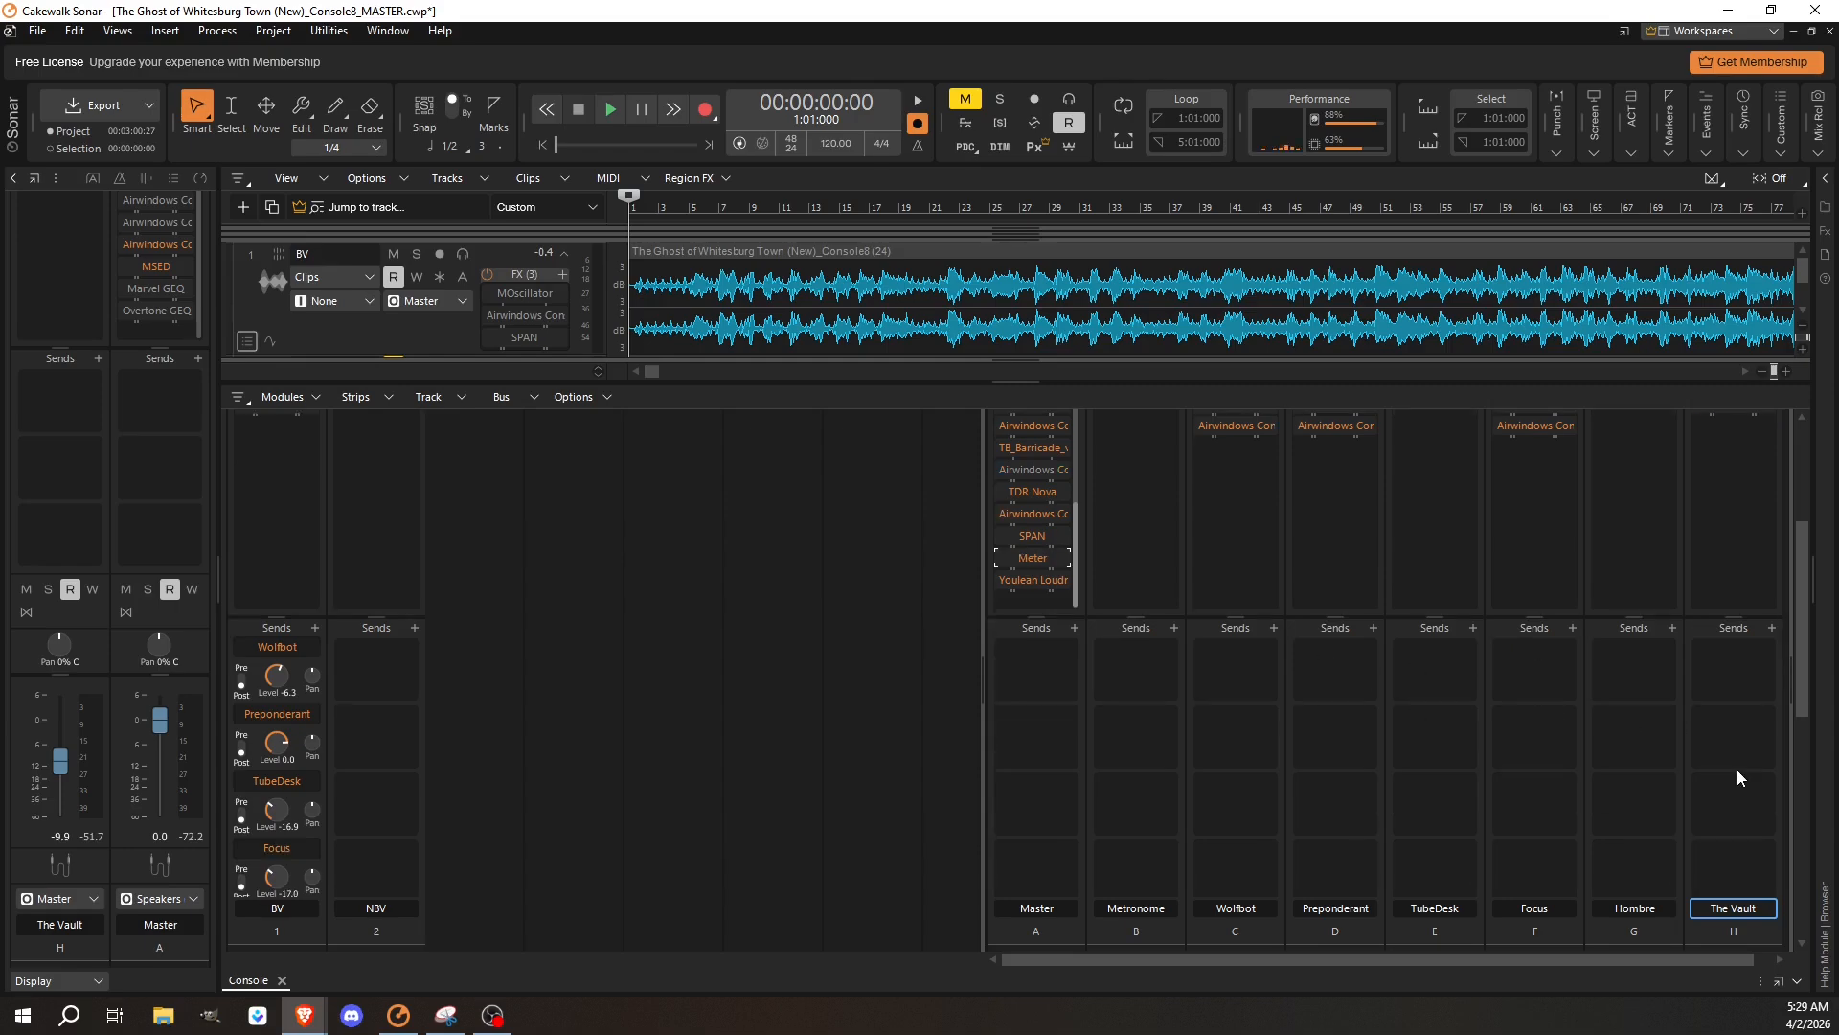
scroll(1737, 769, down, 4)
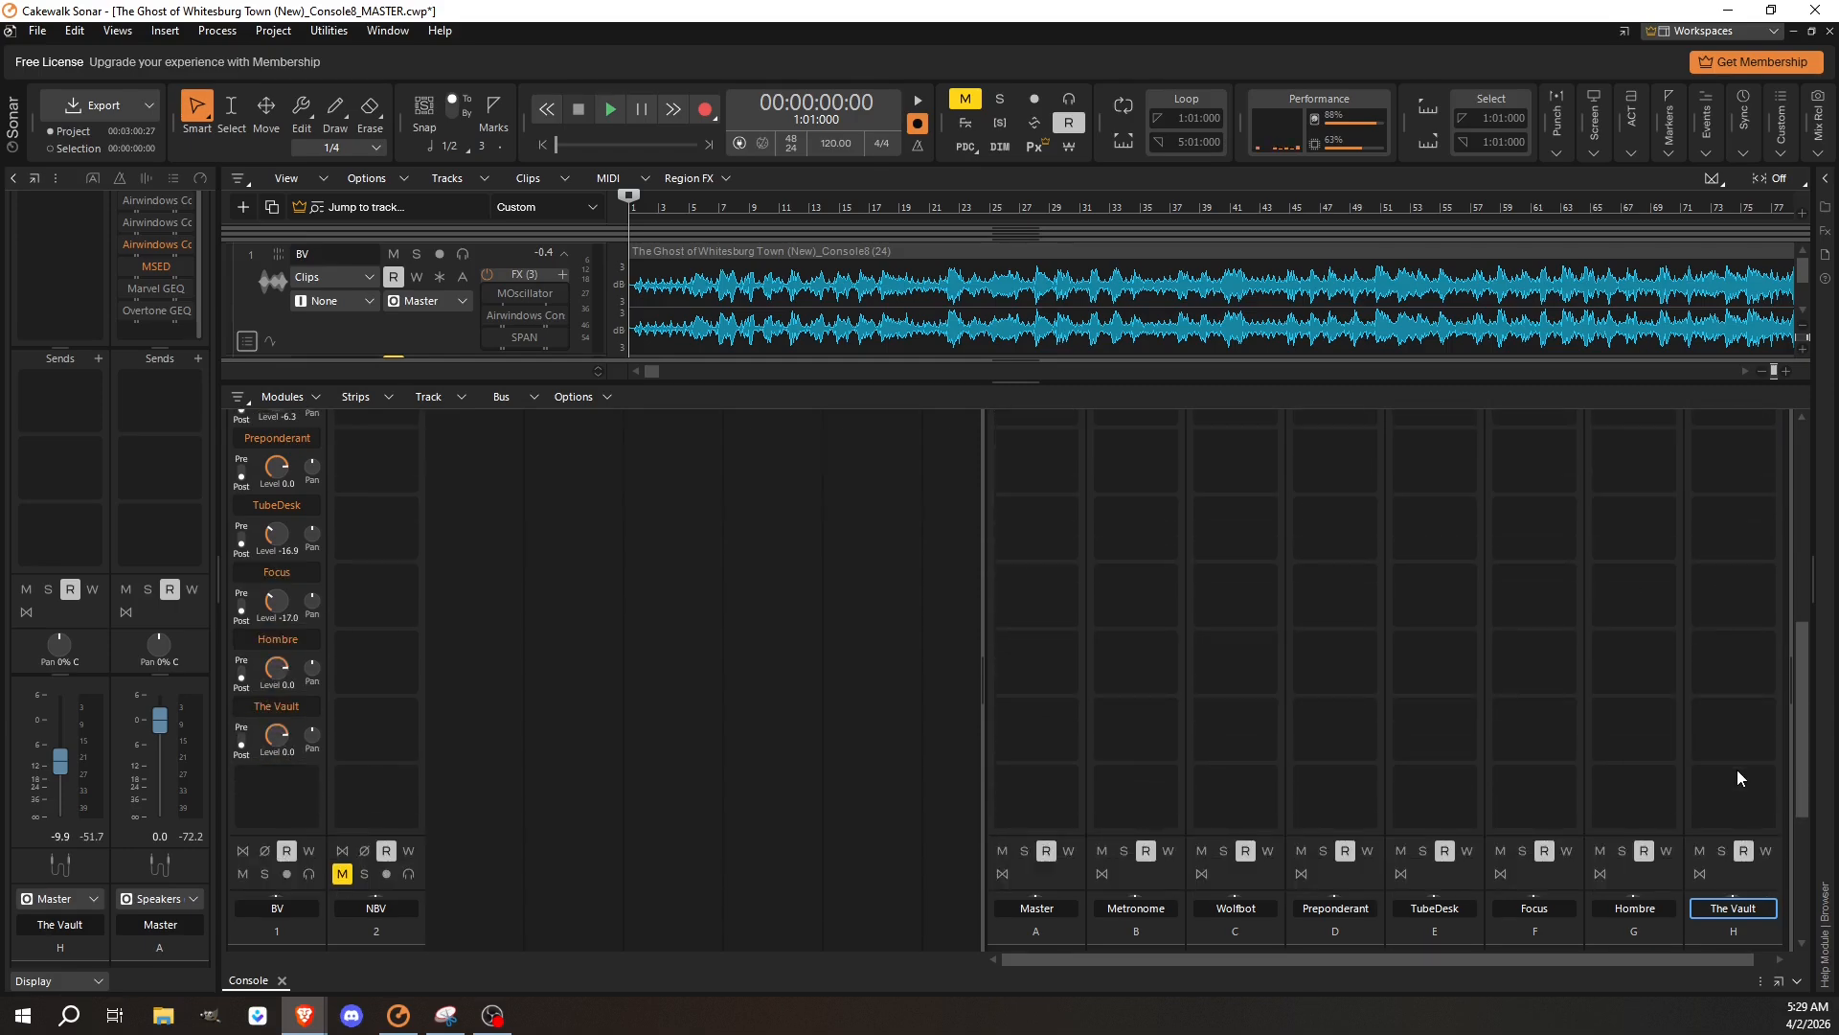
click(1698, 805)
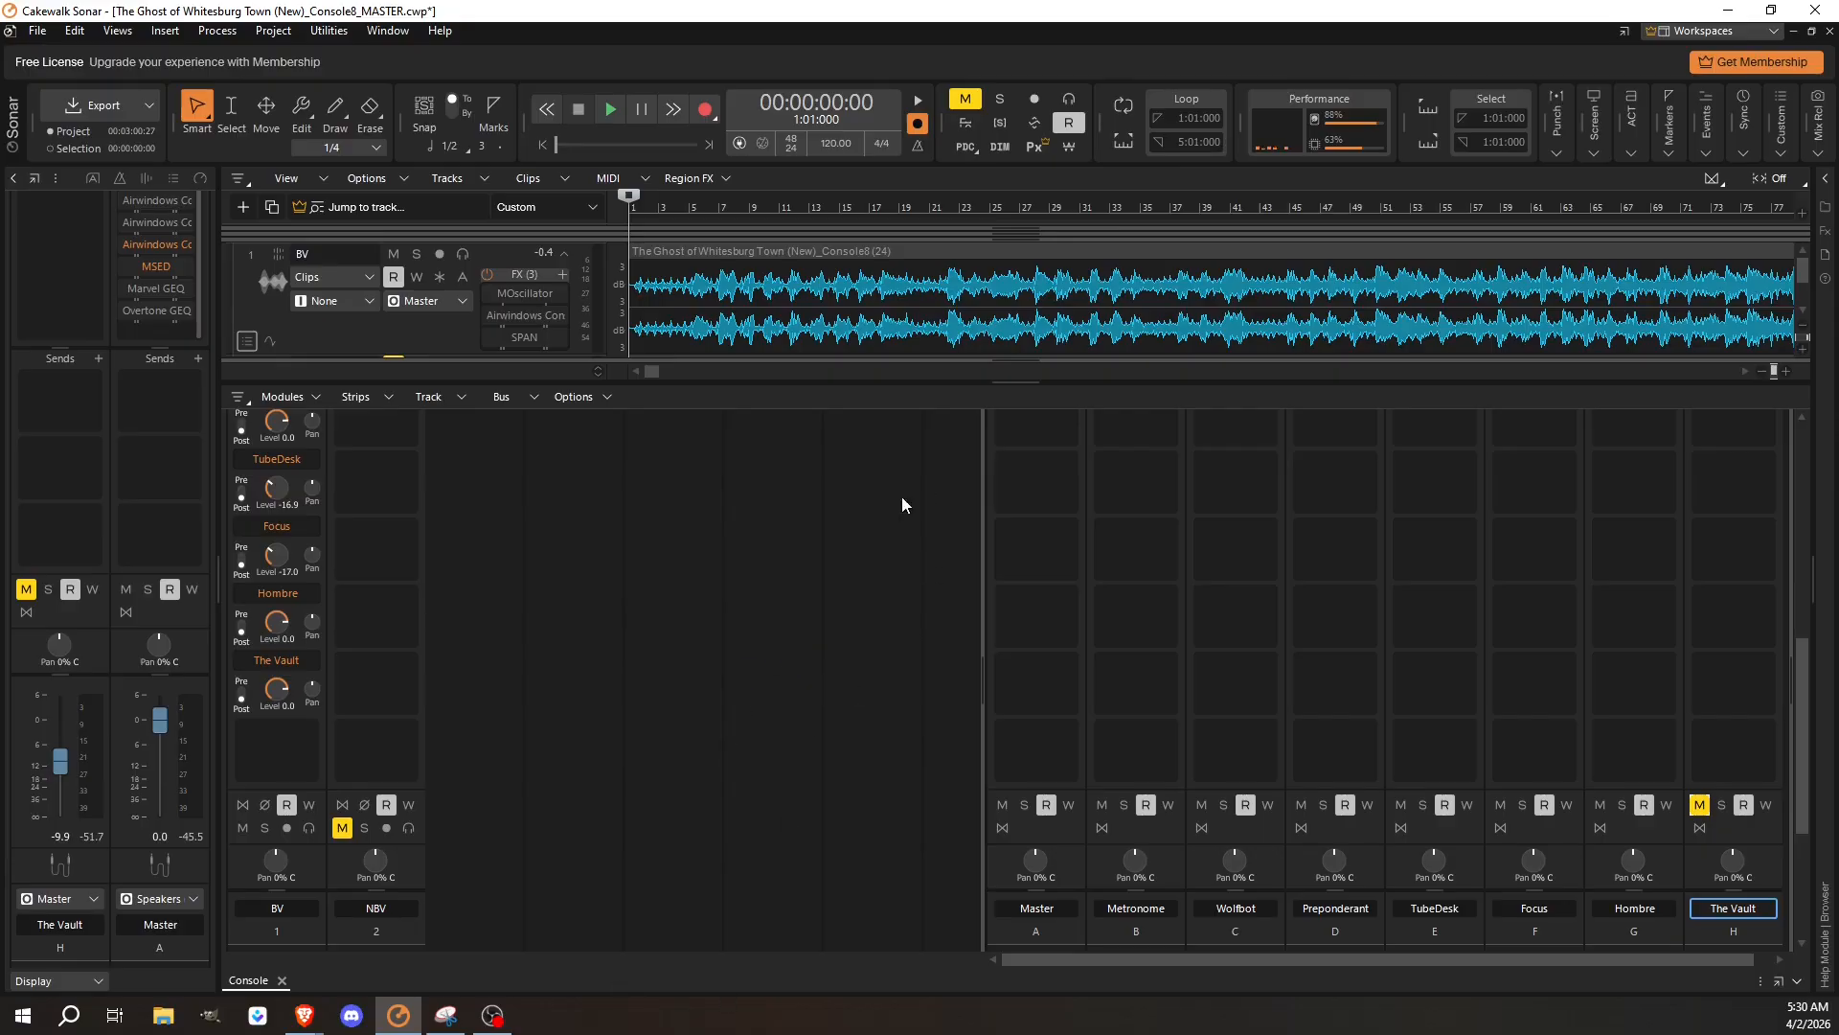
Open the Meter plugin on the Master bus, with its window clear of the transport controls, and reset its graphs.
scroll(1114, 686, up, 5)
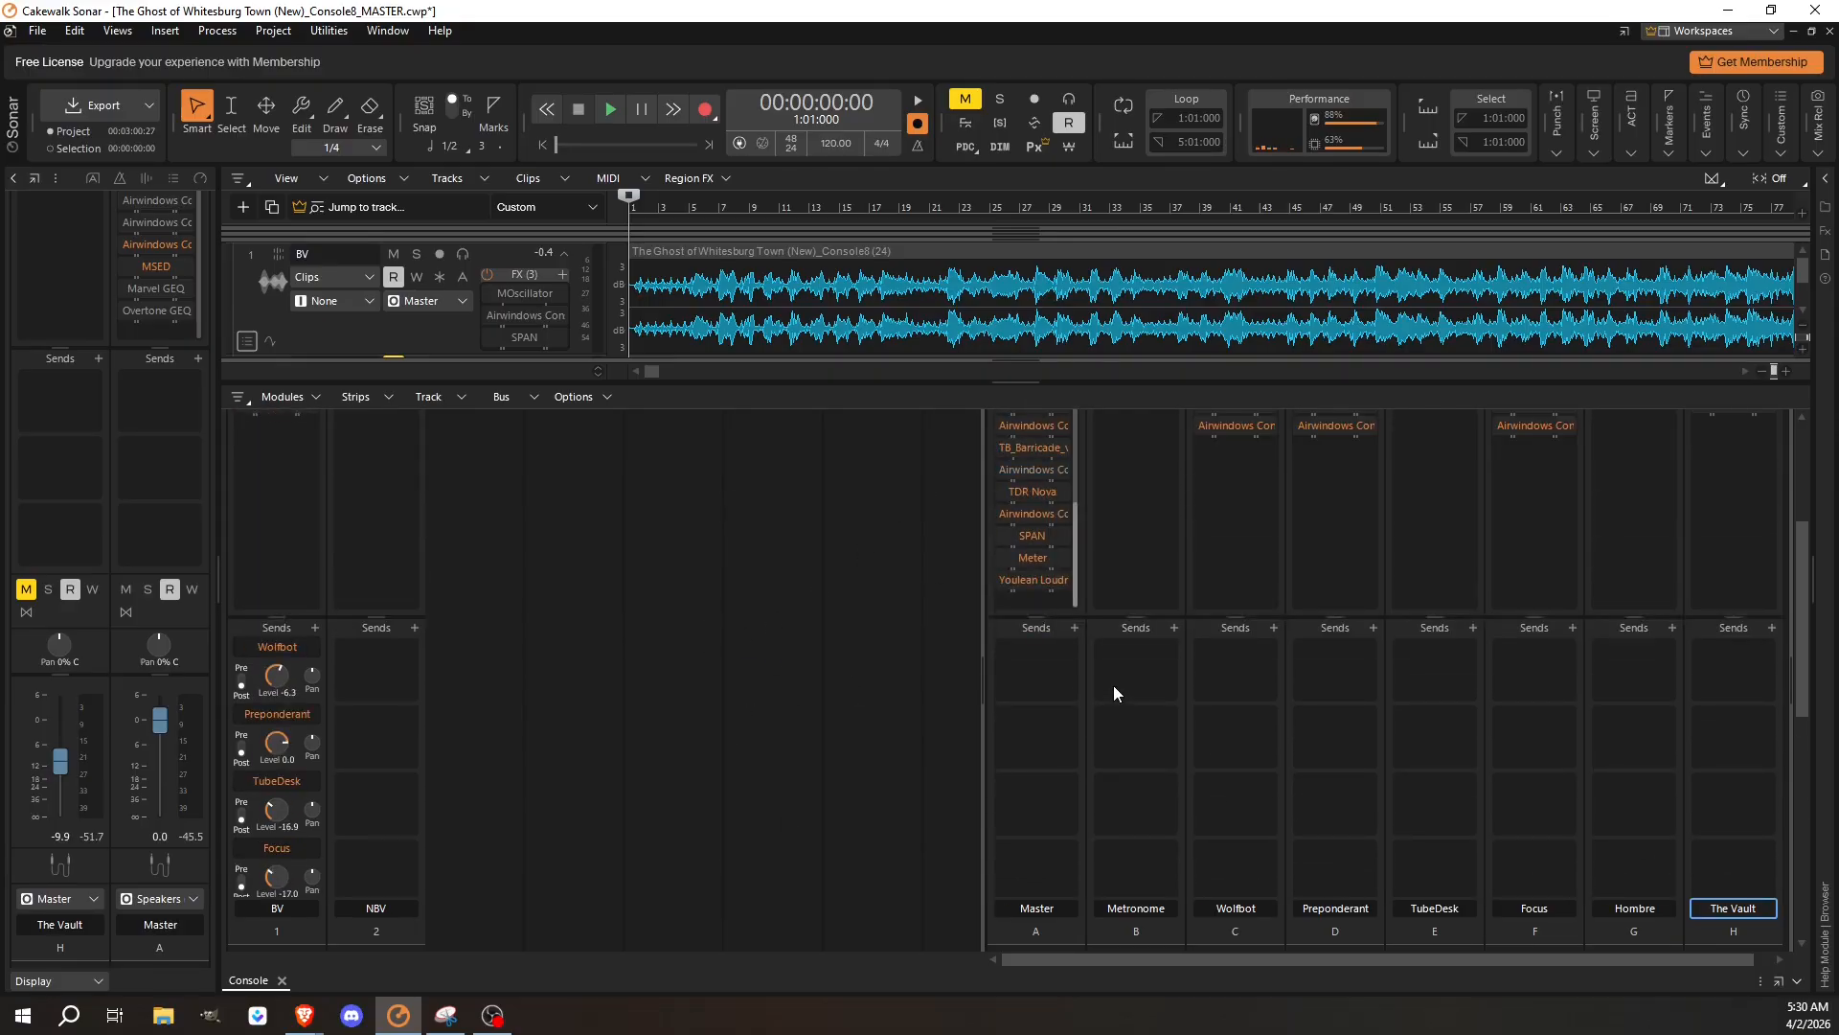
double_click(1034, 558)
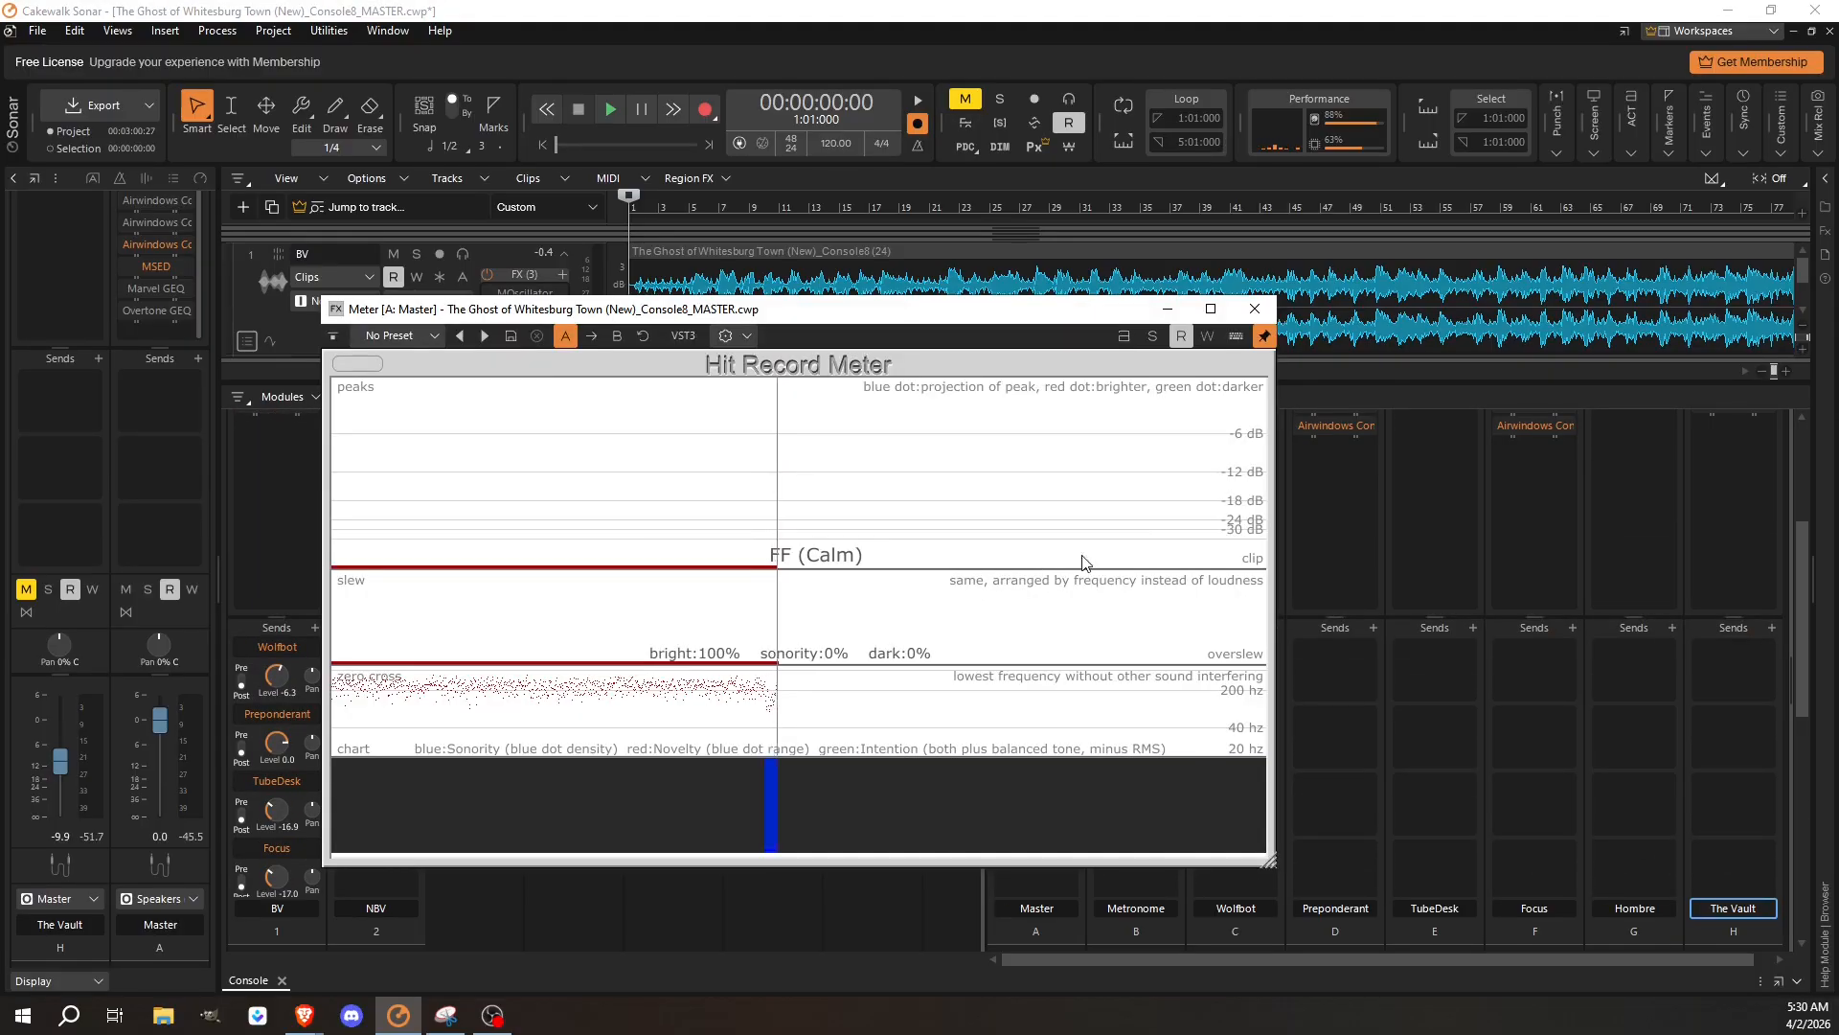
drag(798, 317, 574, 134)
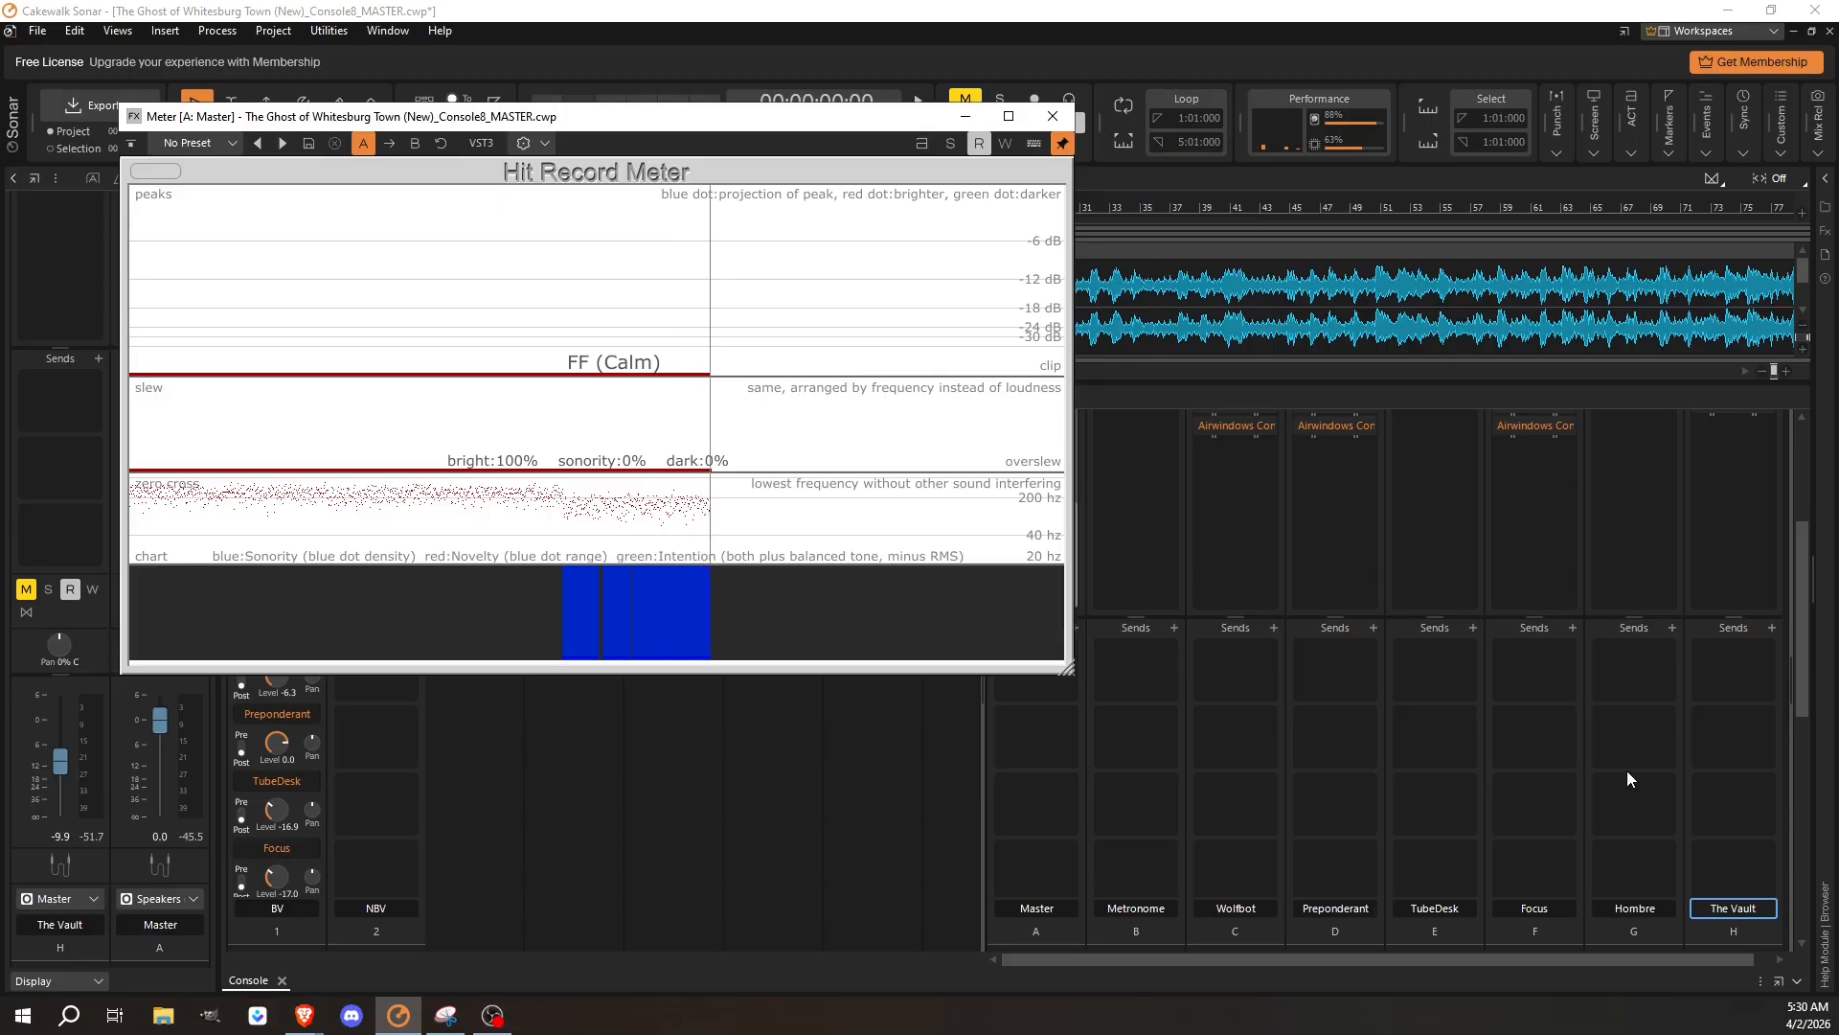
scroll(1713, 808, down, 5)
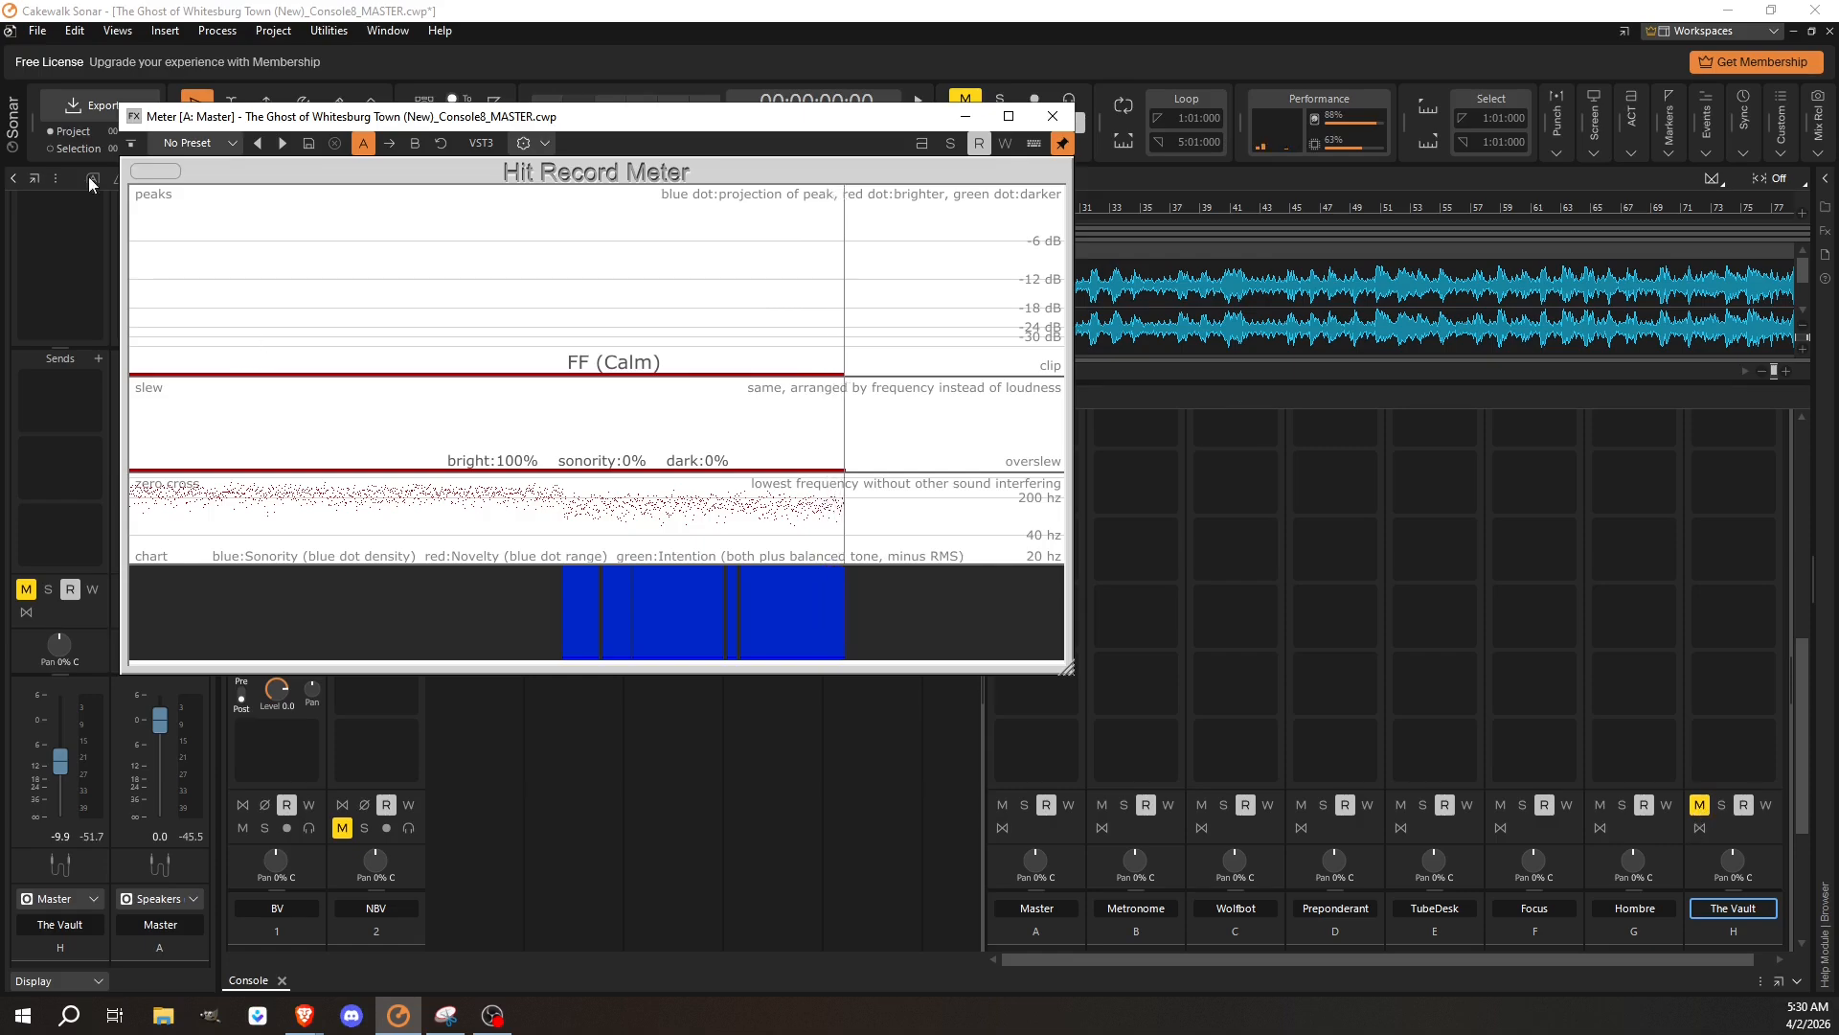
drag(527, 121, 613, 305)
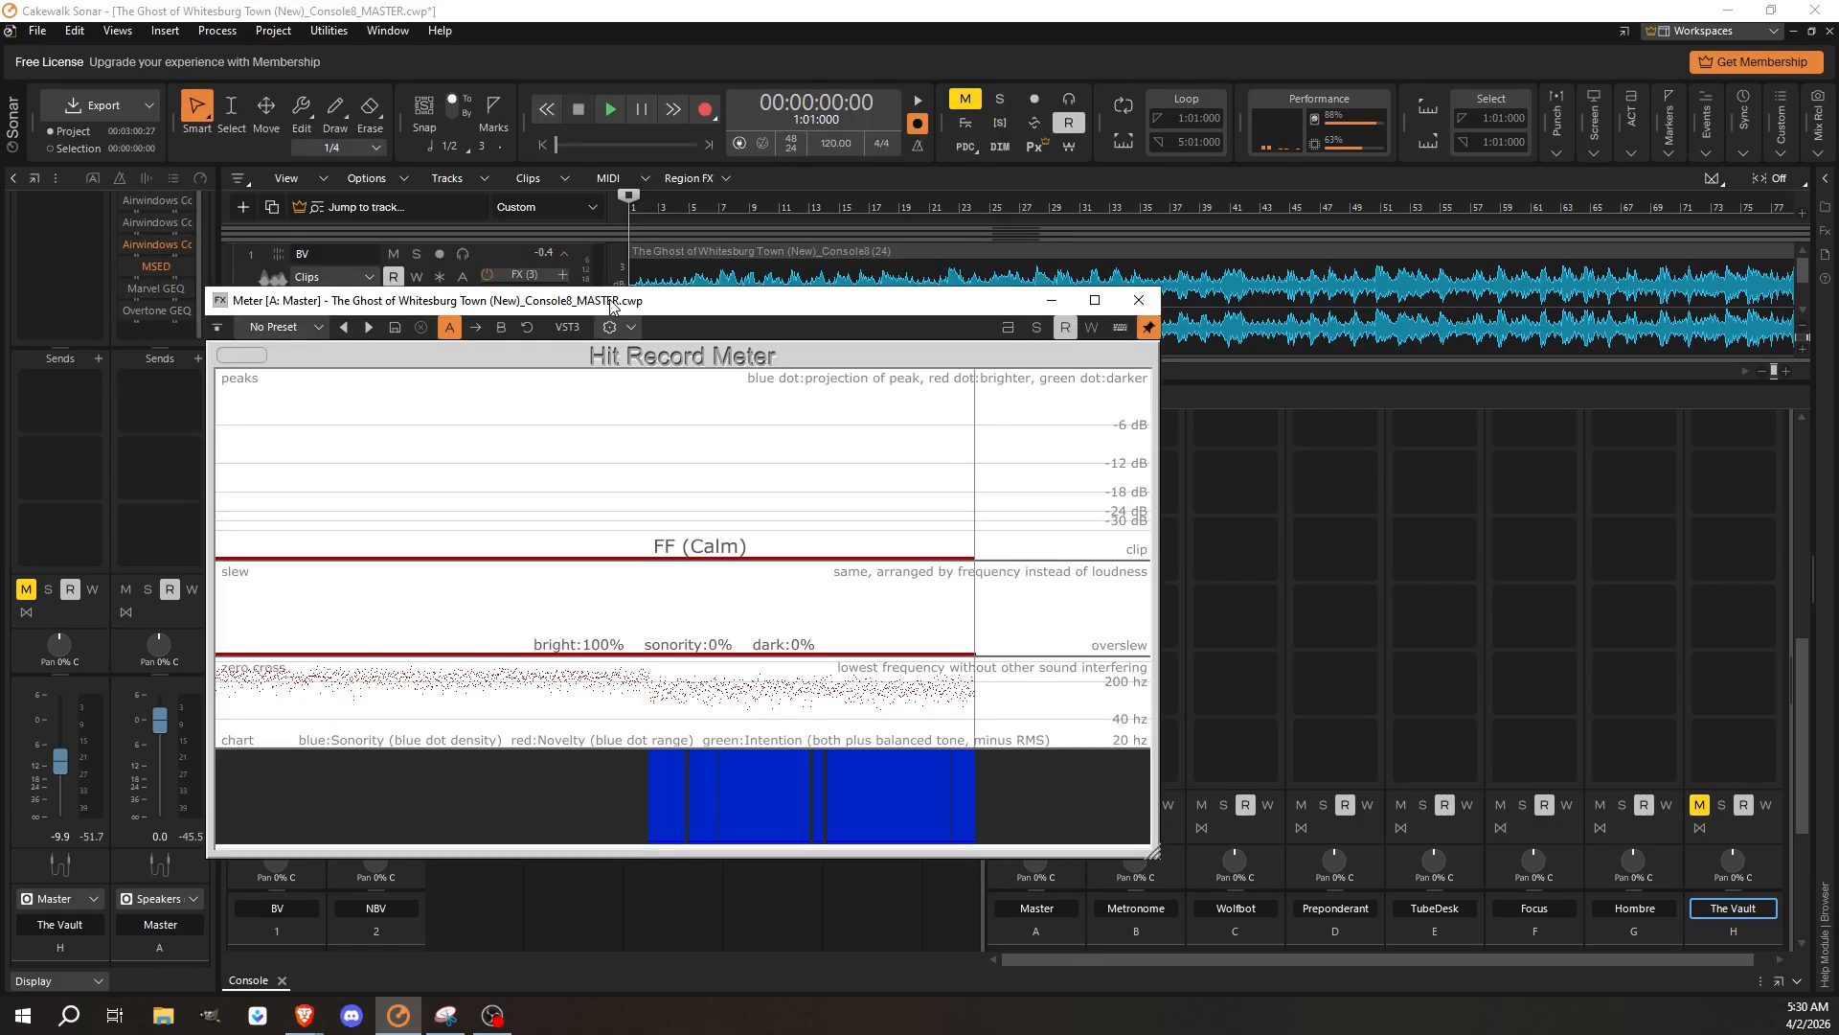
drag(735, 302, 727, 300)
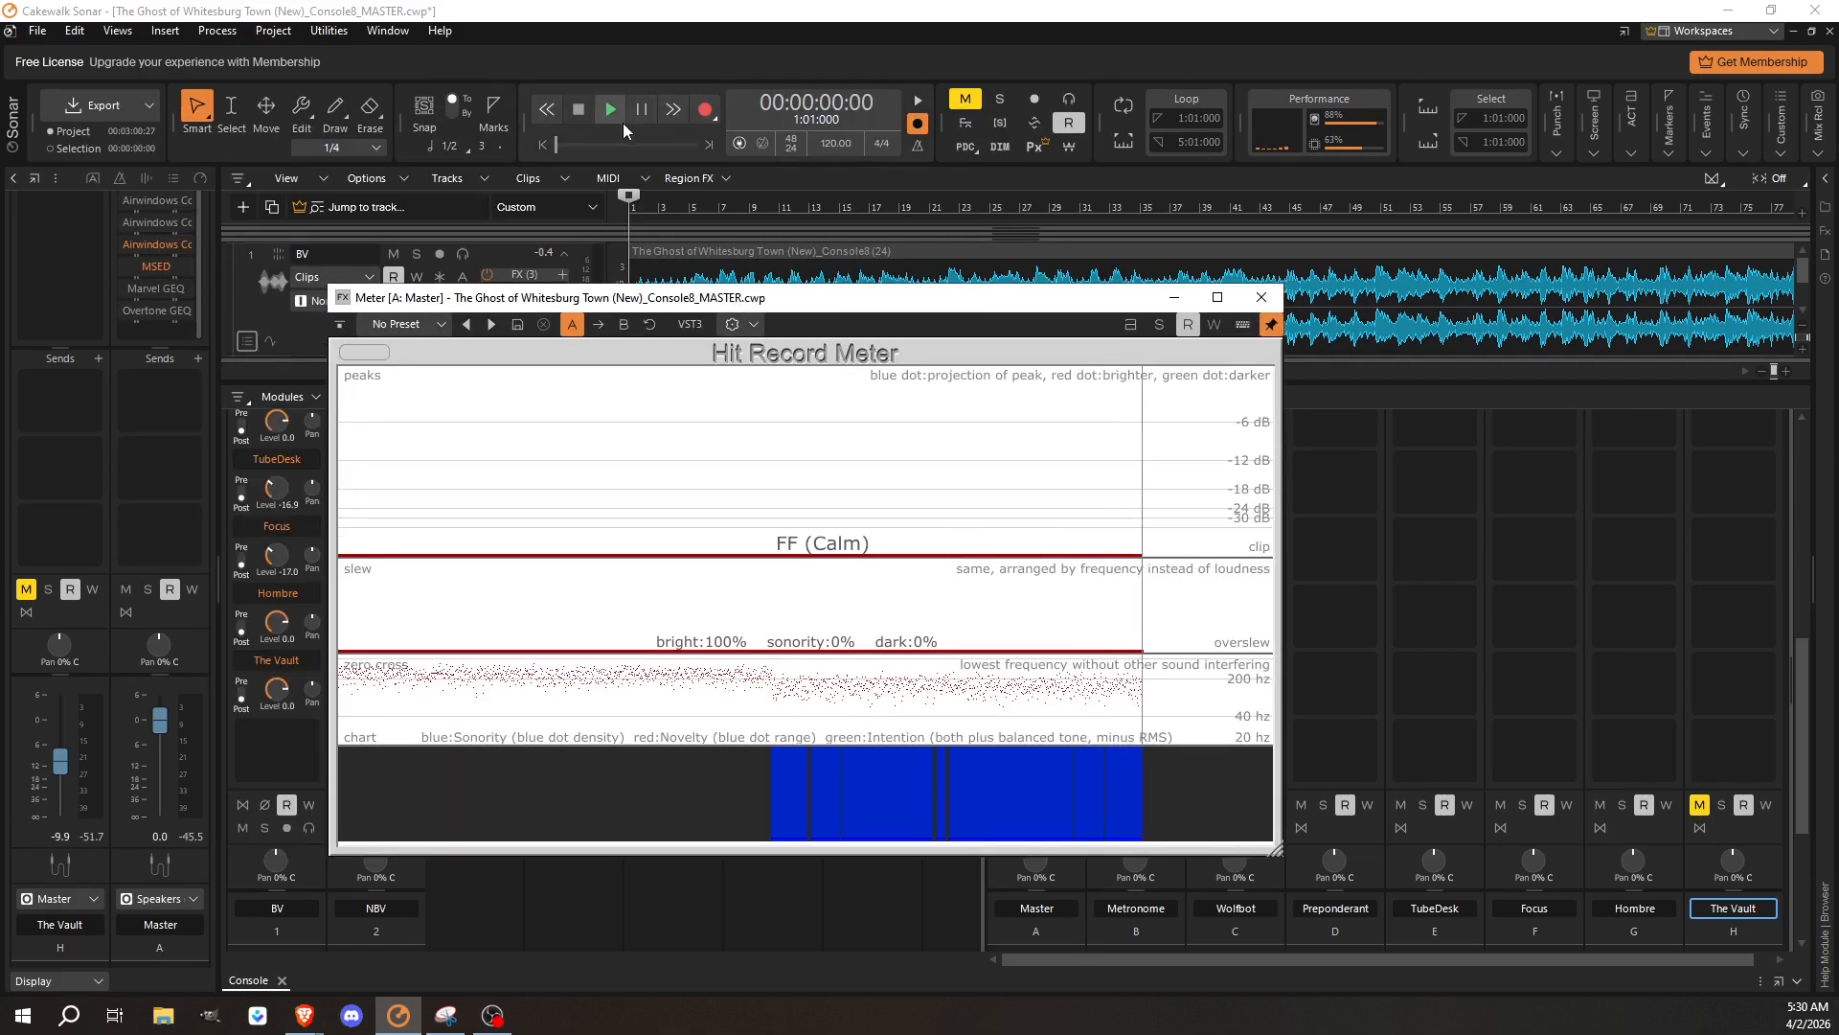
click(362, 353)
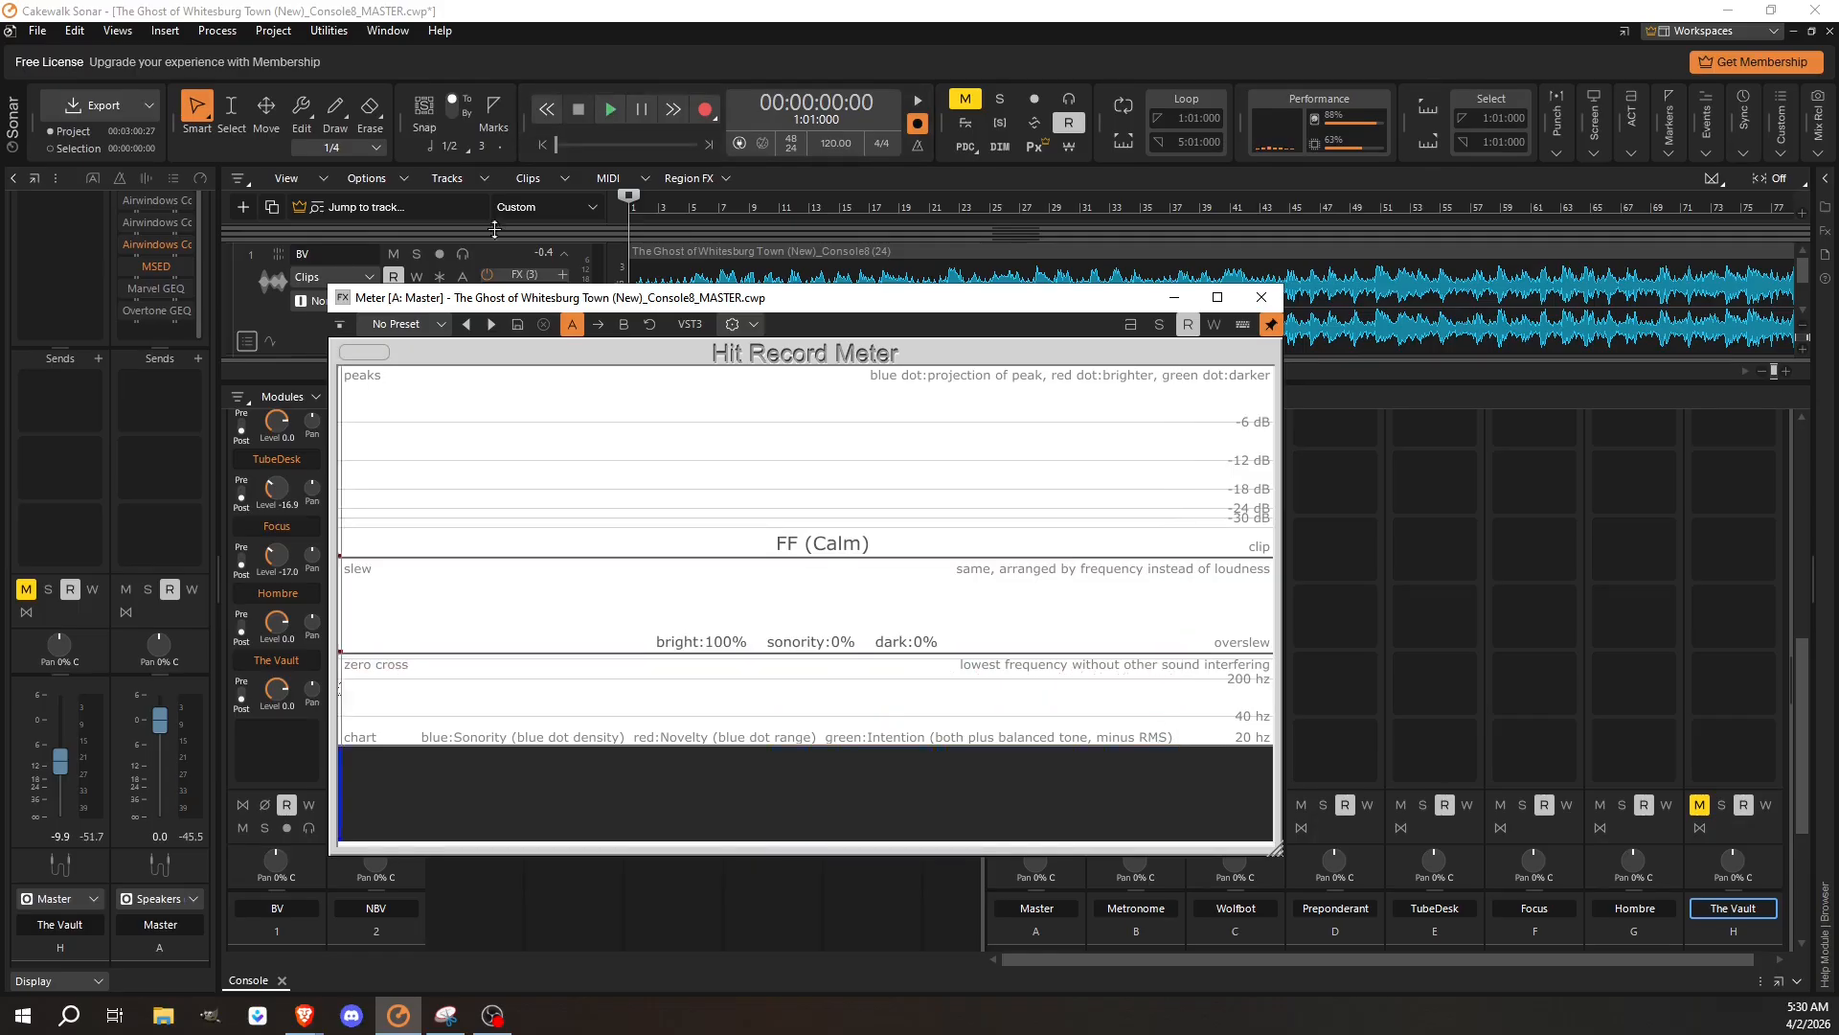
Play the song from the start and unmute The Vault bus during playback.
click(609, 110)
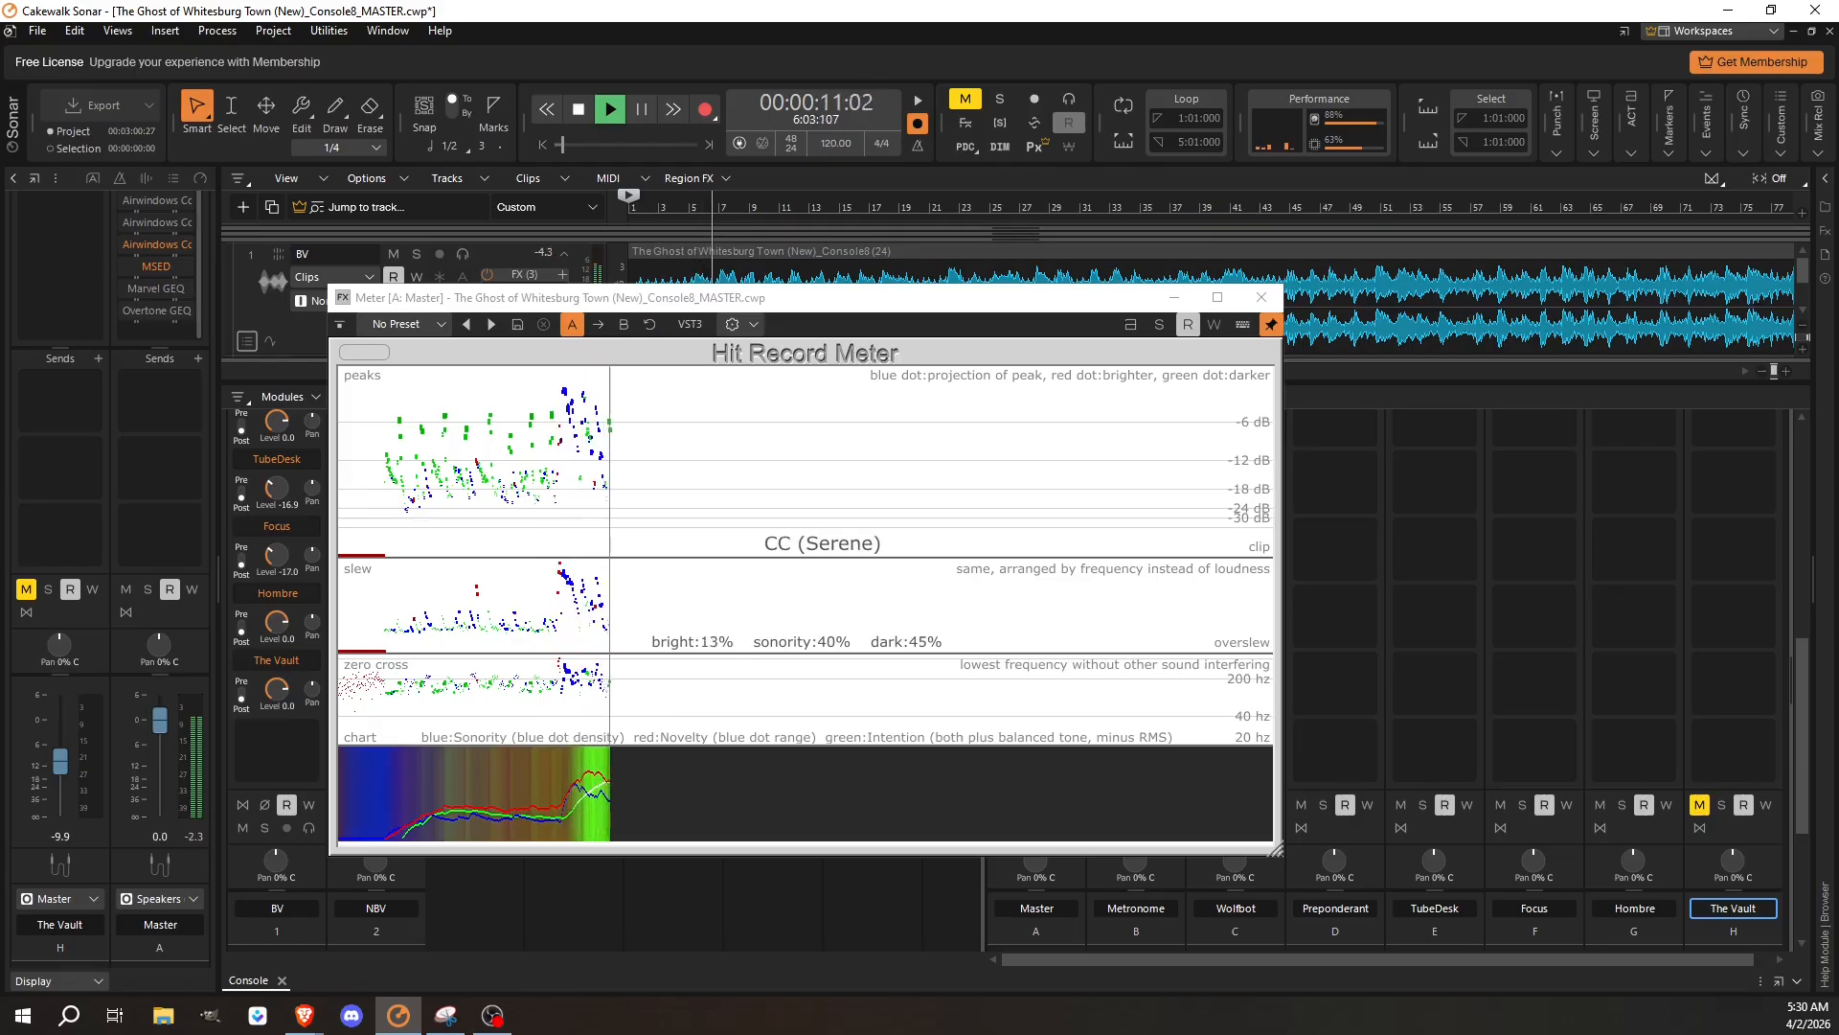
scroll(1584, 720, down, 1)
scroll(1582, 717, down, 2)
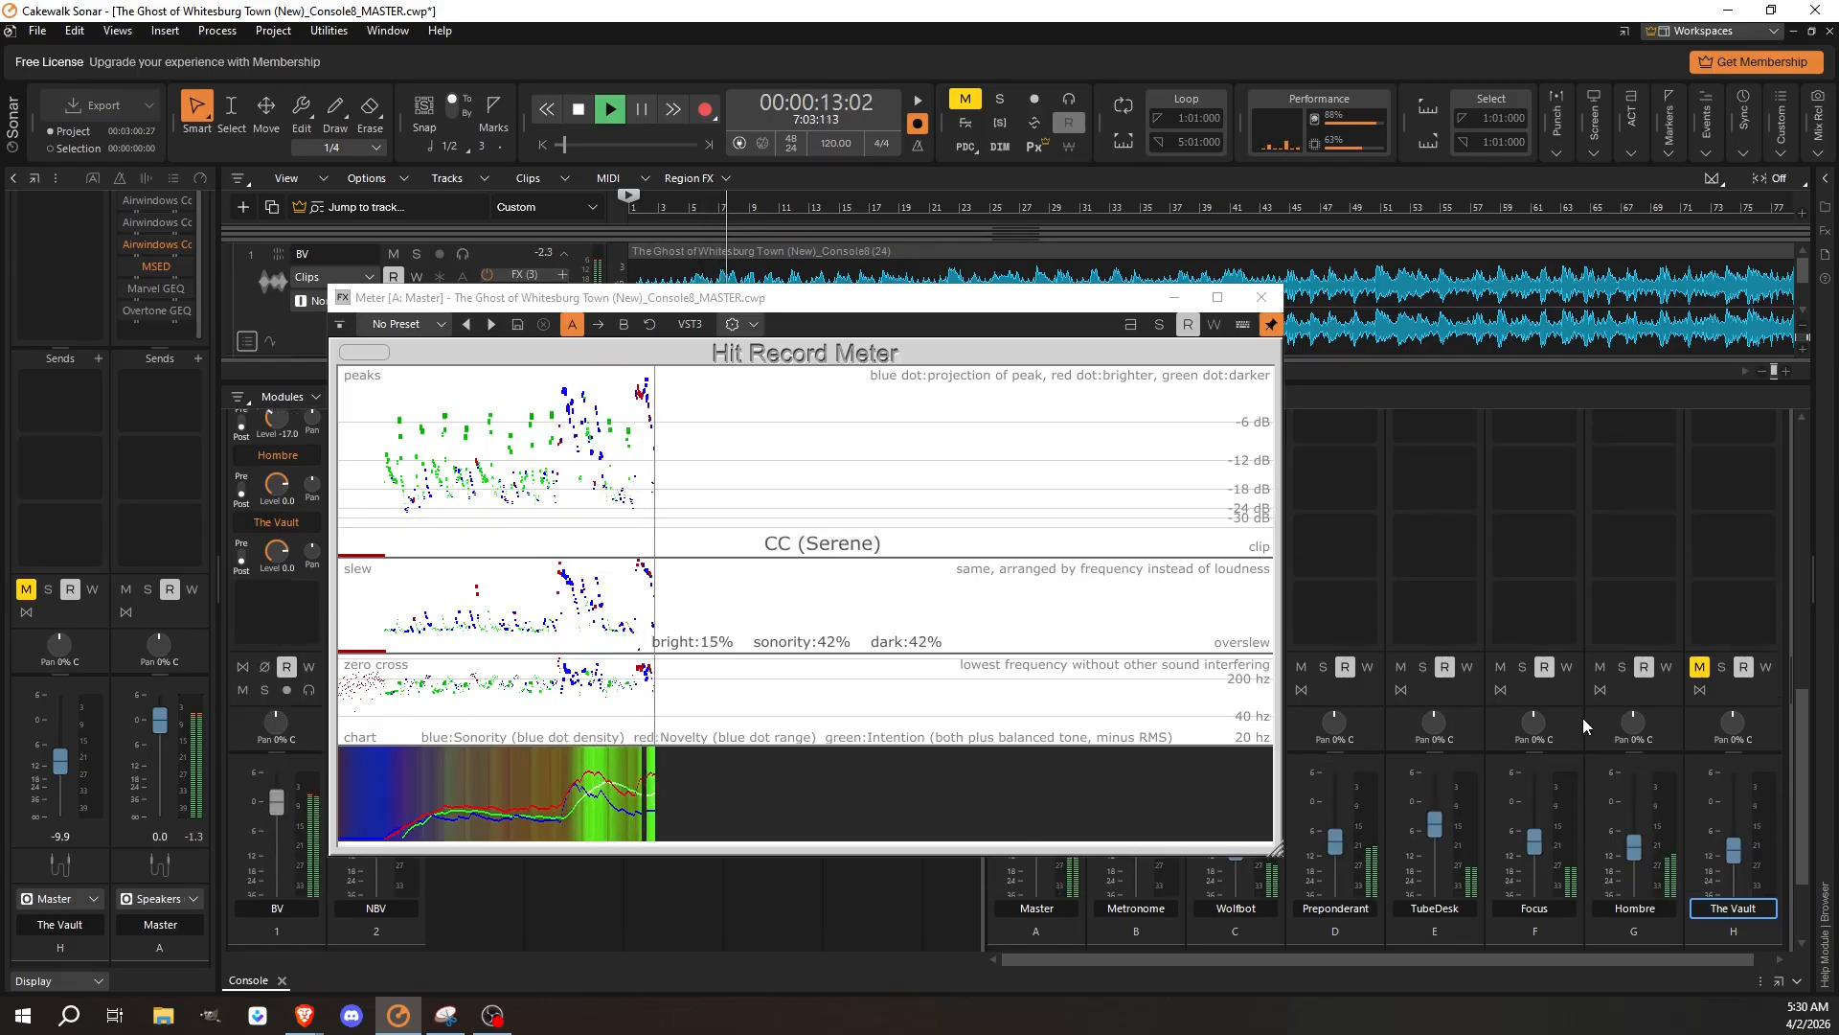
click(1699, 668)
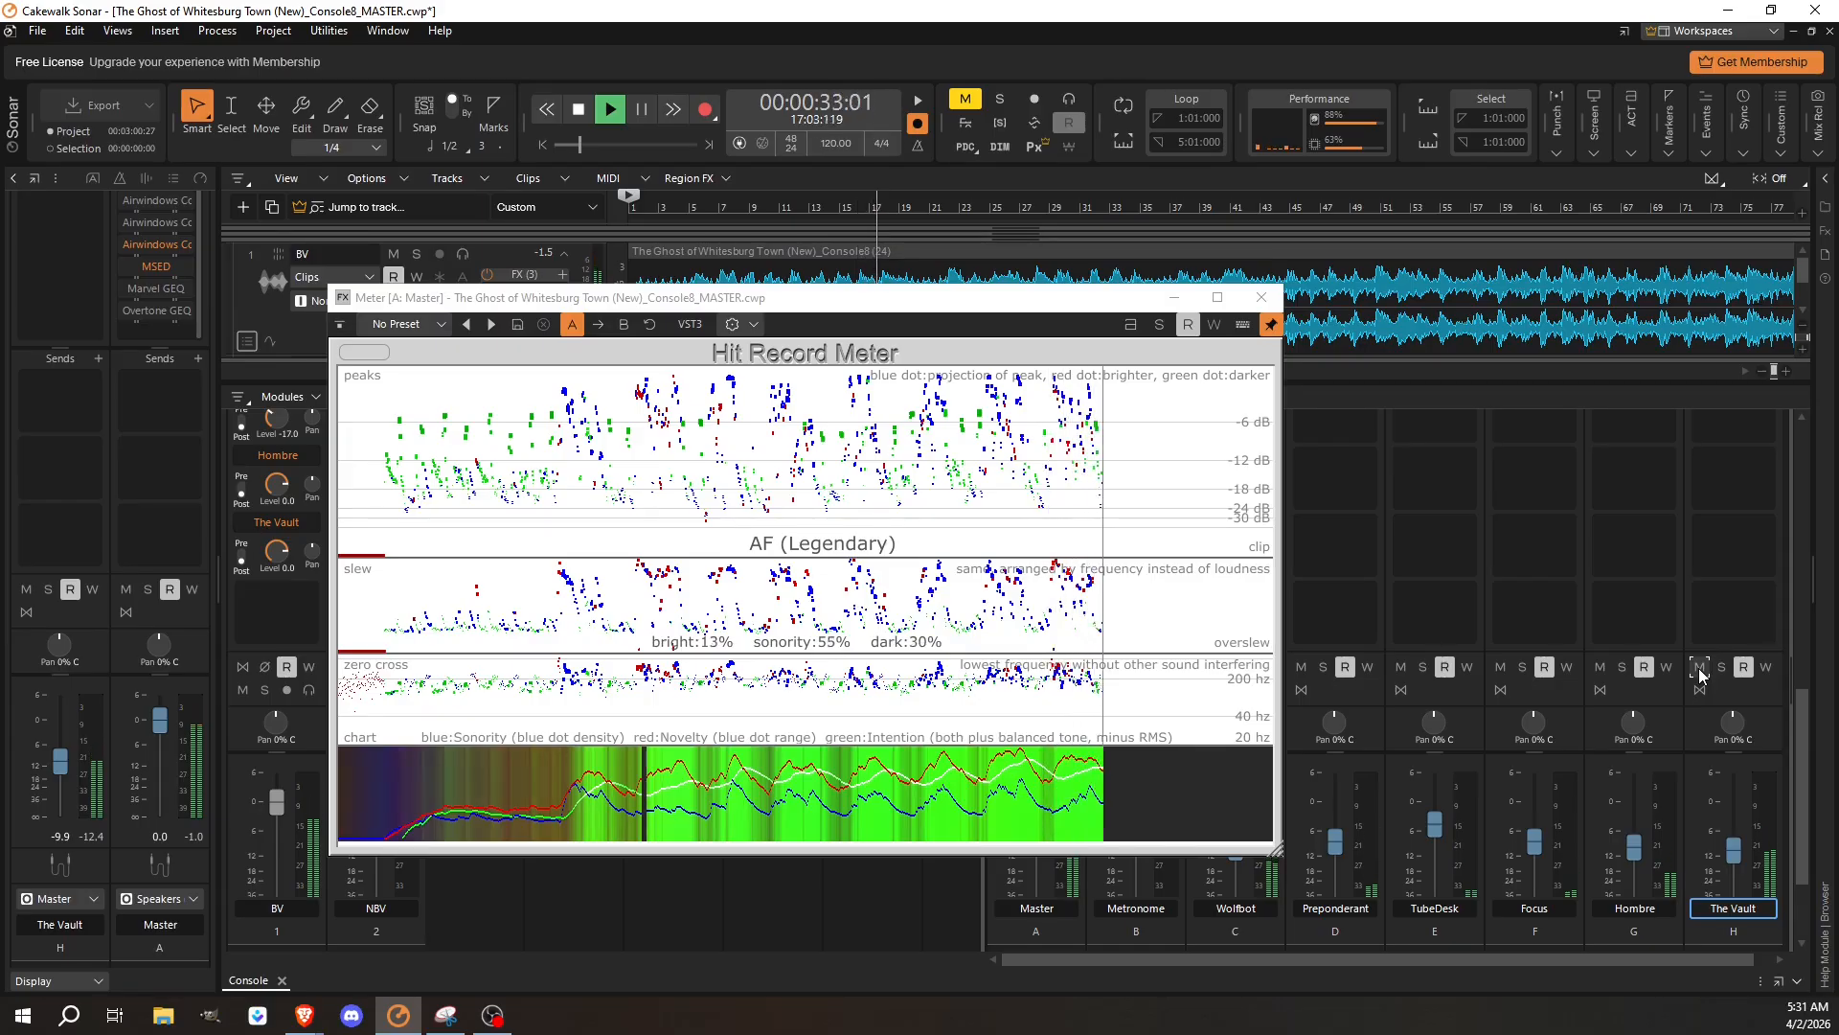
Alternately mute and unmute The Vault bus during playback to compare the mix with and without it, leave it unmuted, and close the Meter.
click(1700, 673)
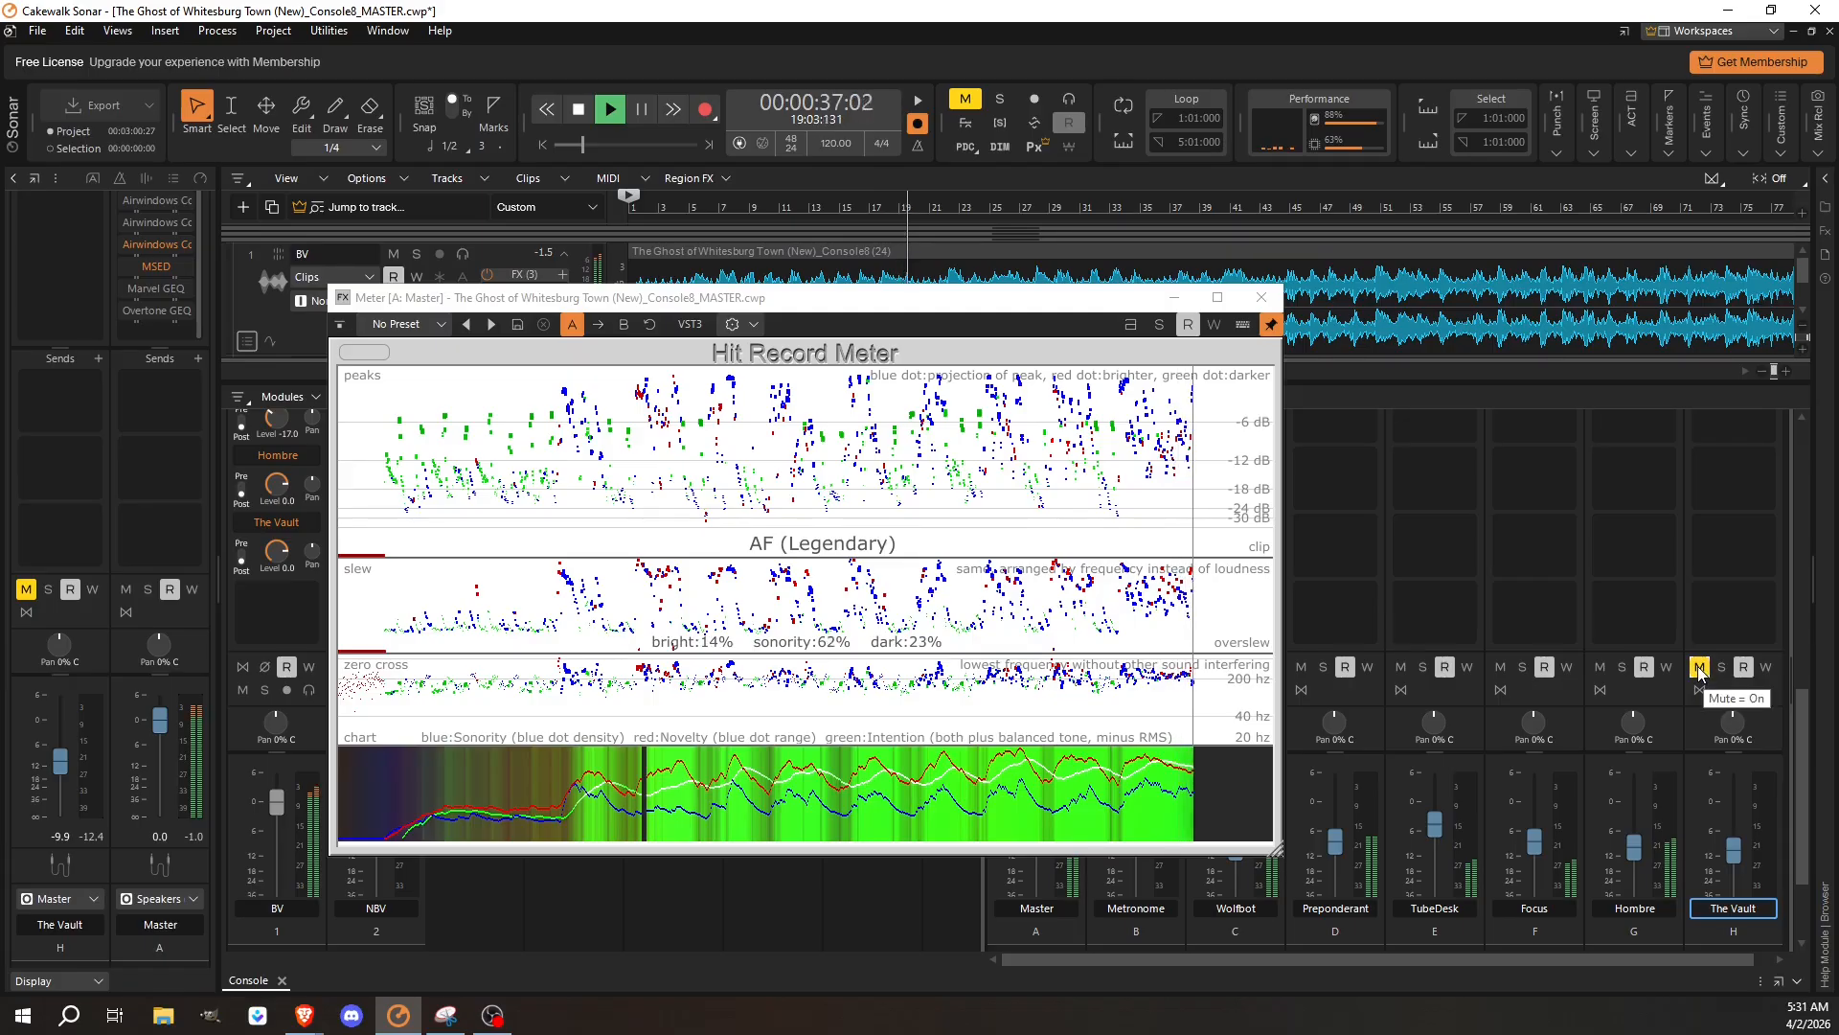
click(1700, 671)
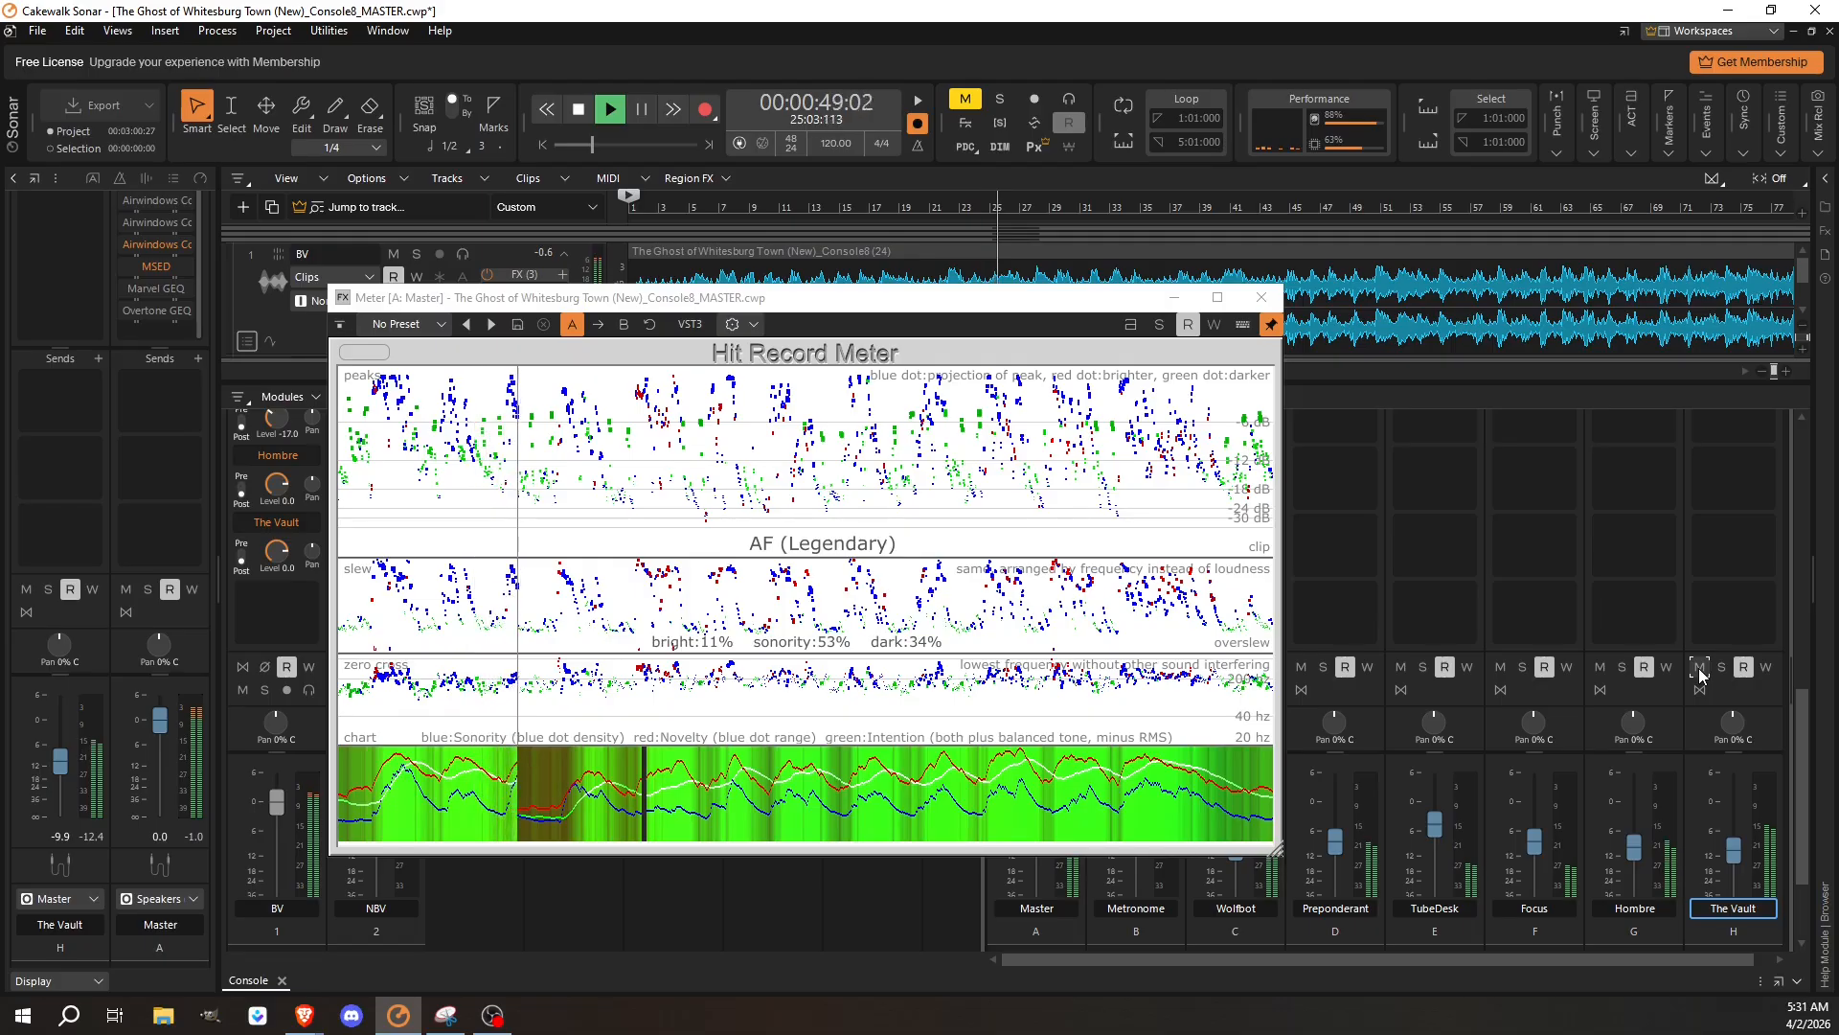
click(1701, 670)
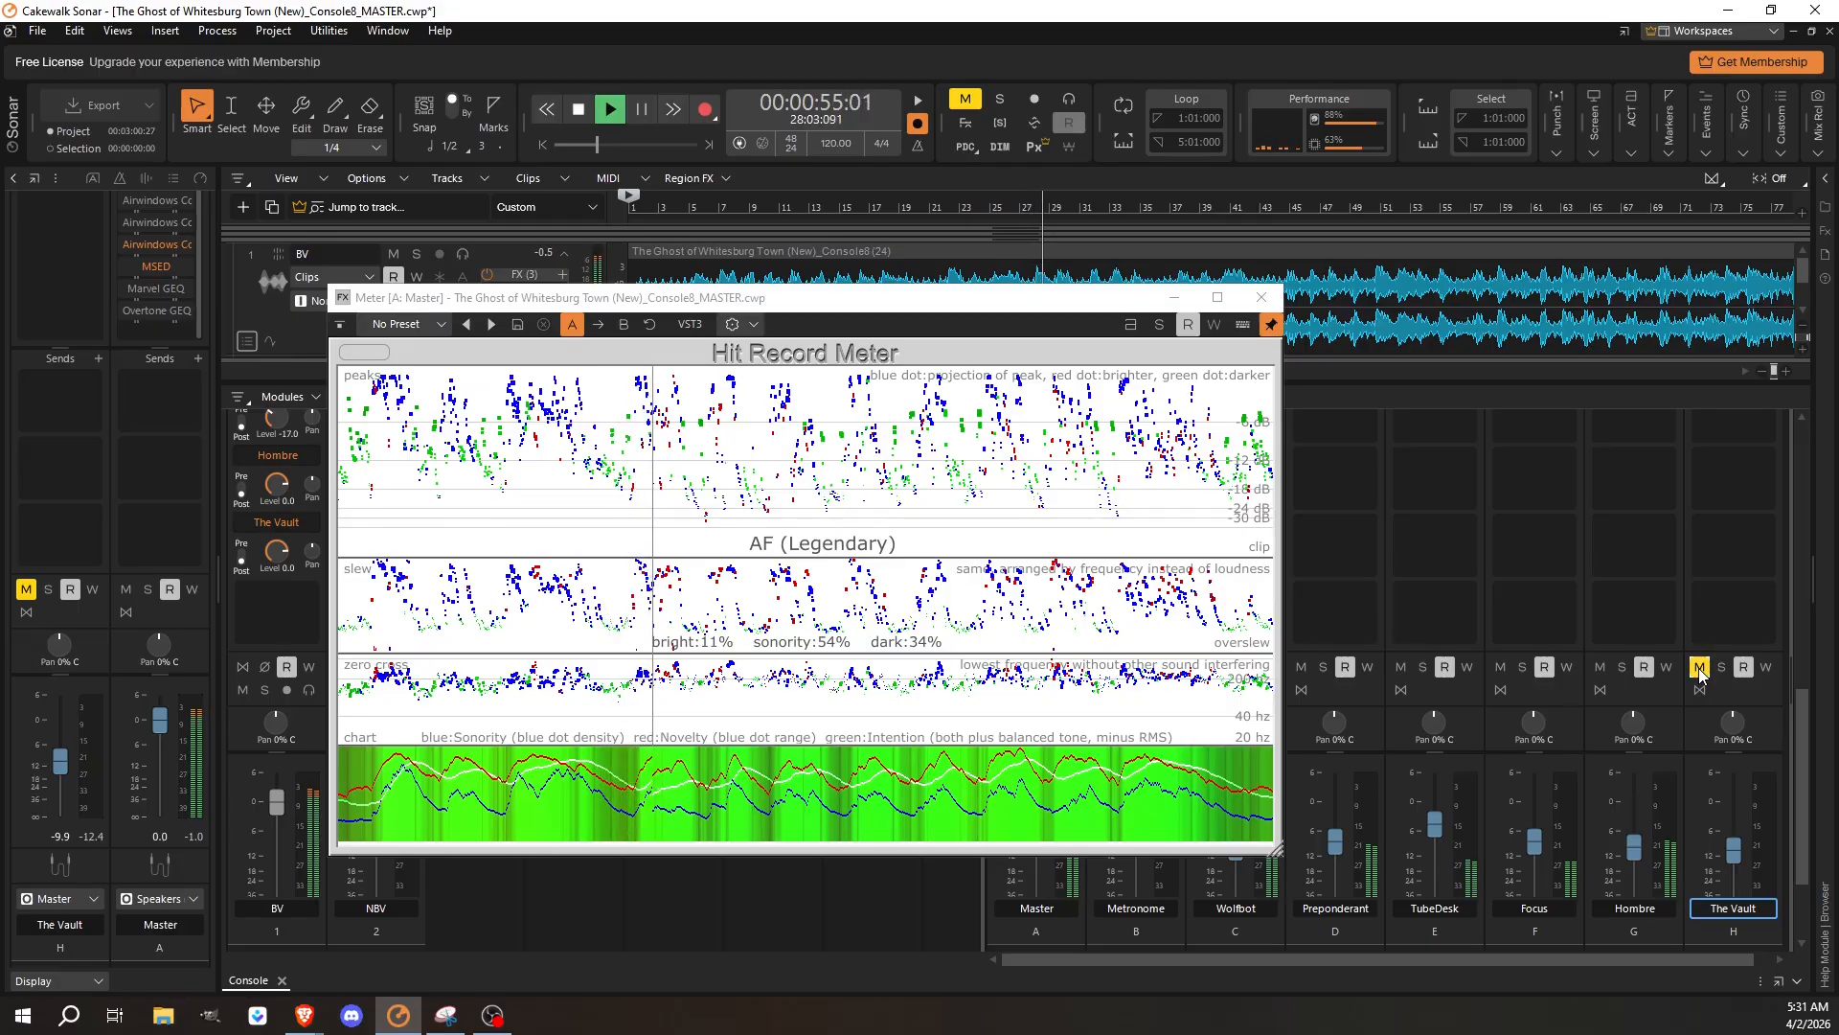
click(1700, 668)
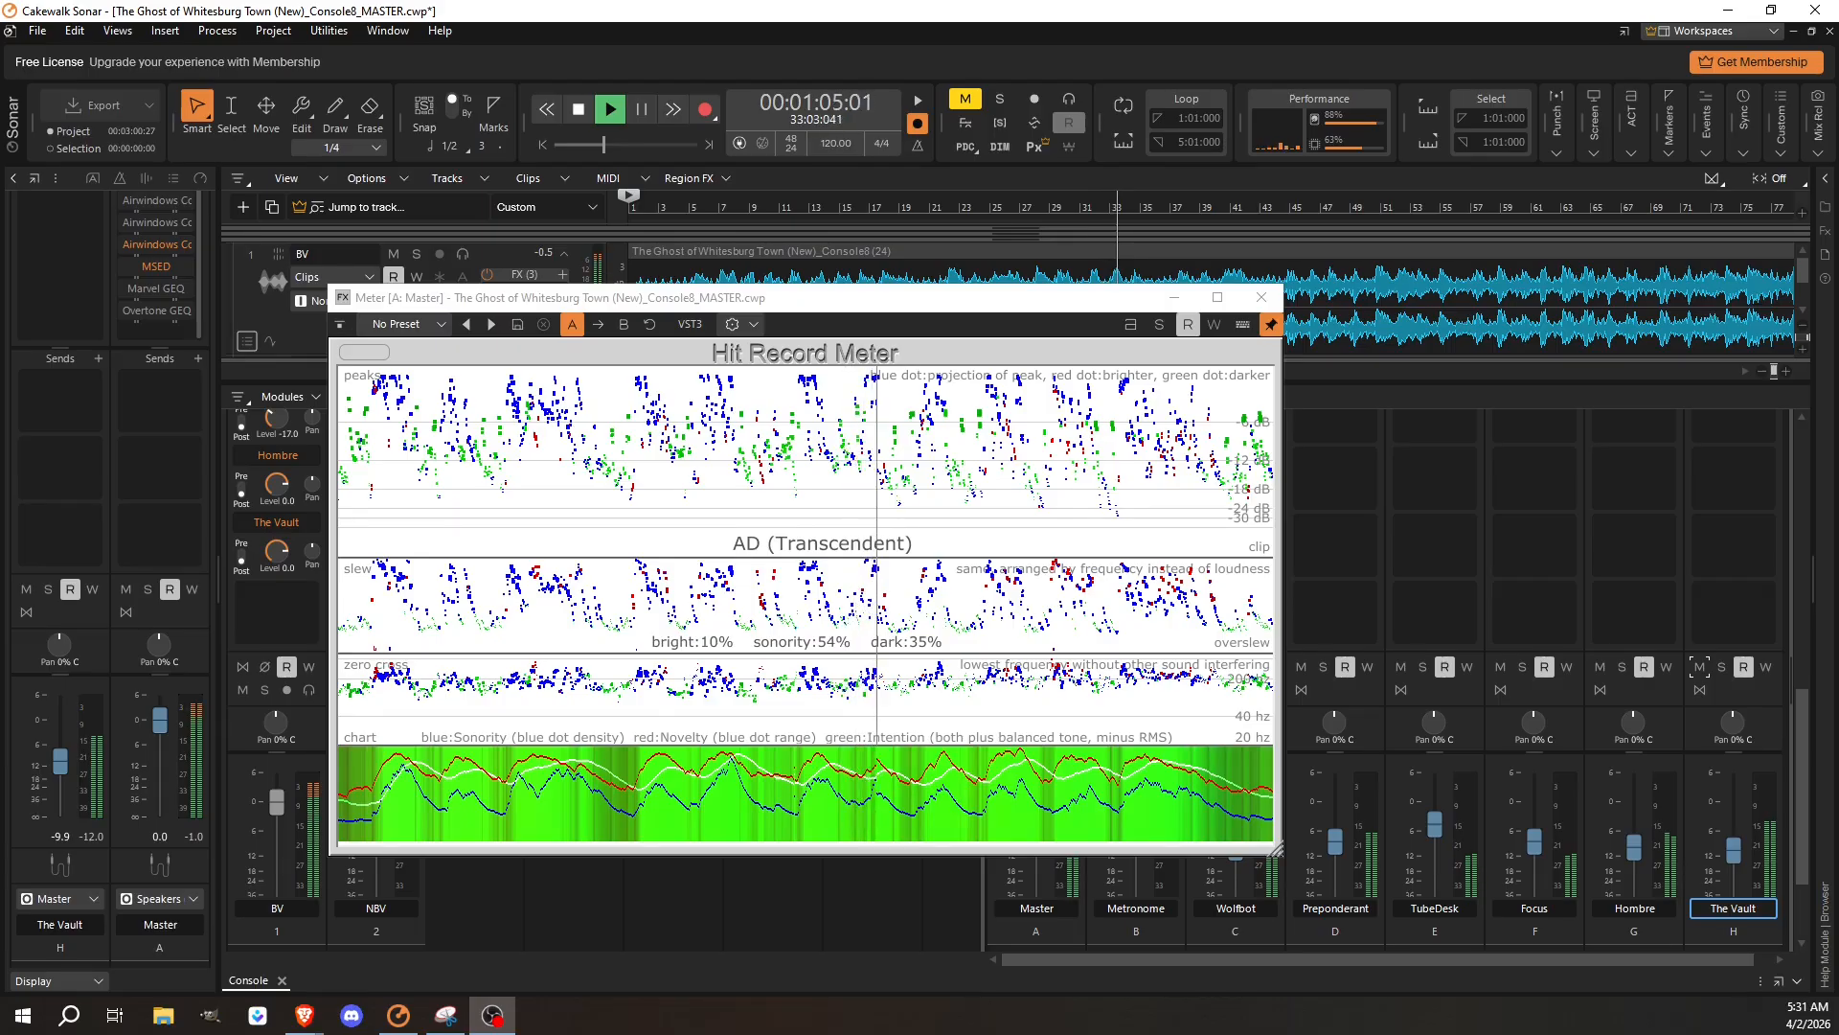
click(1699, 668)
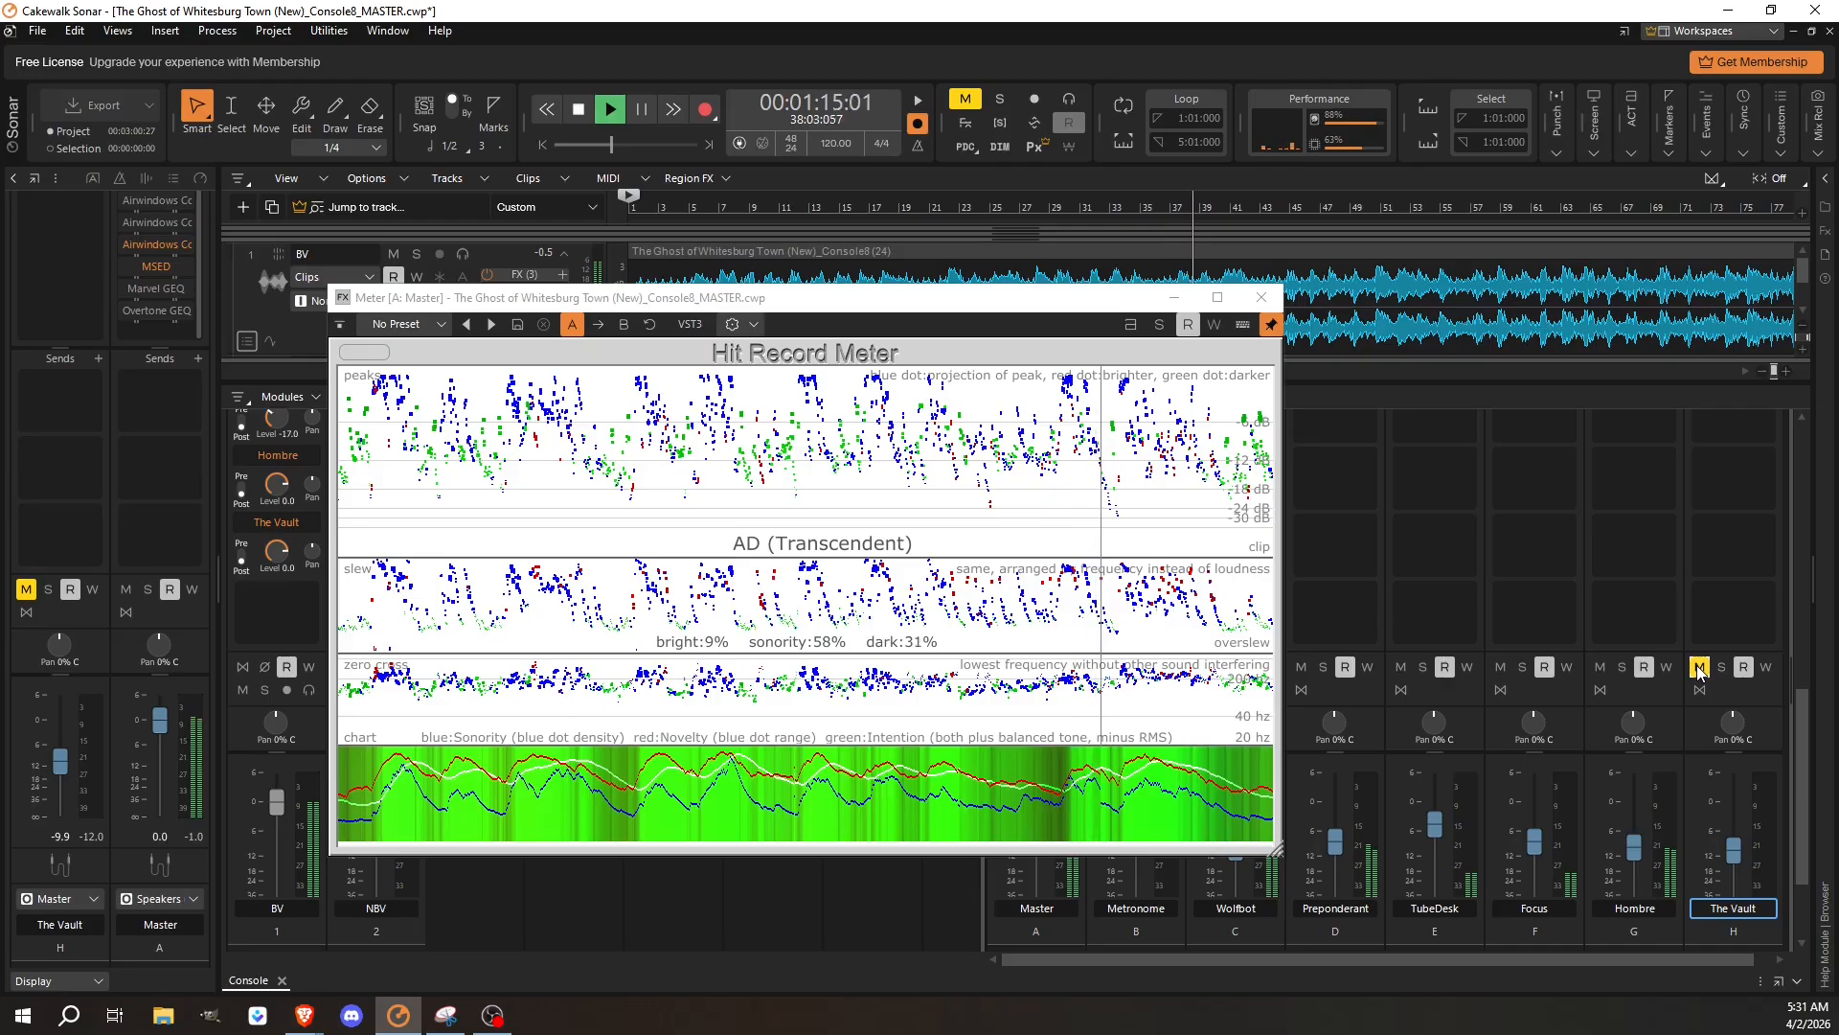
click(1698, 668)
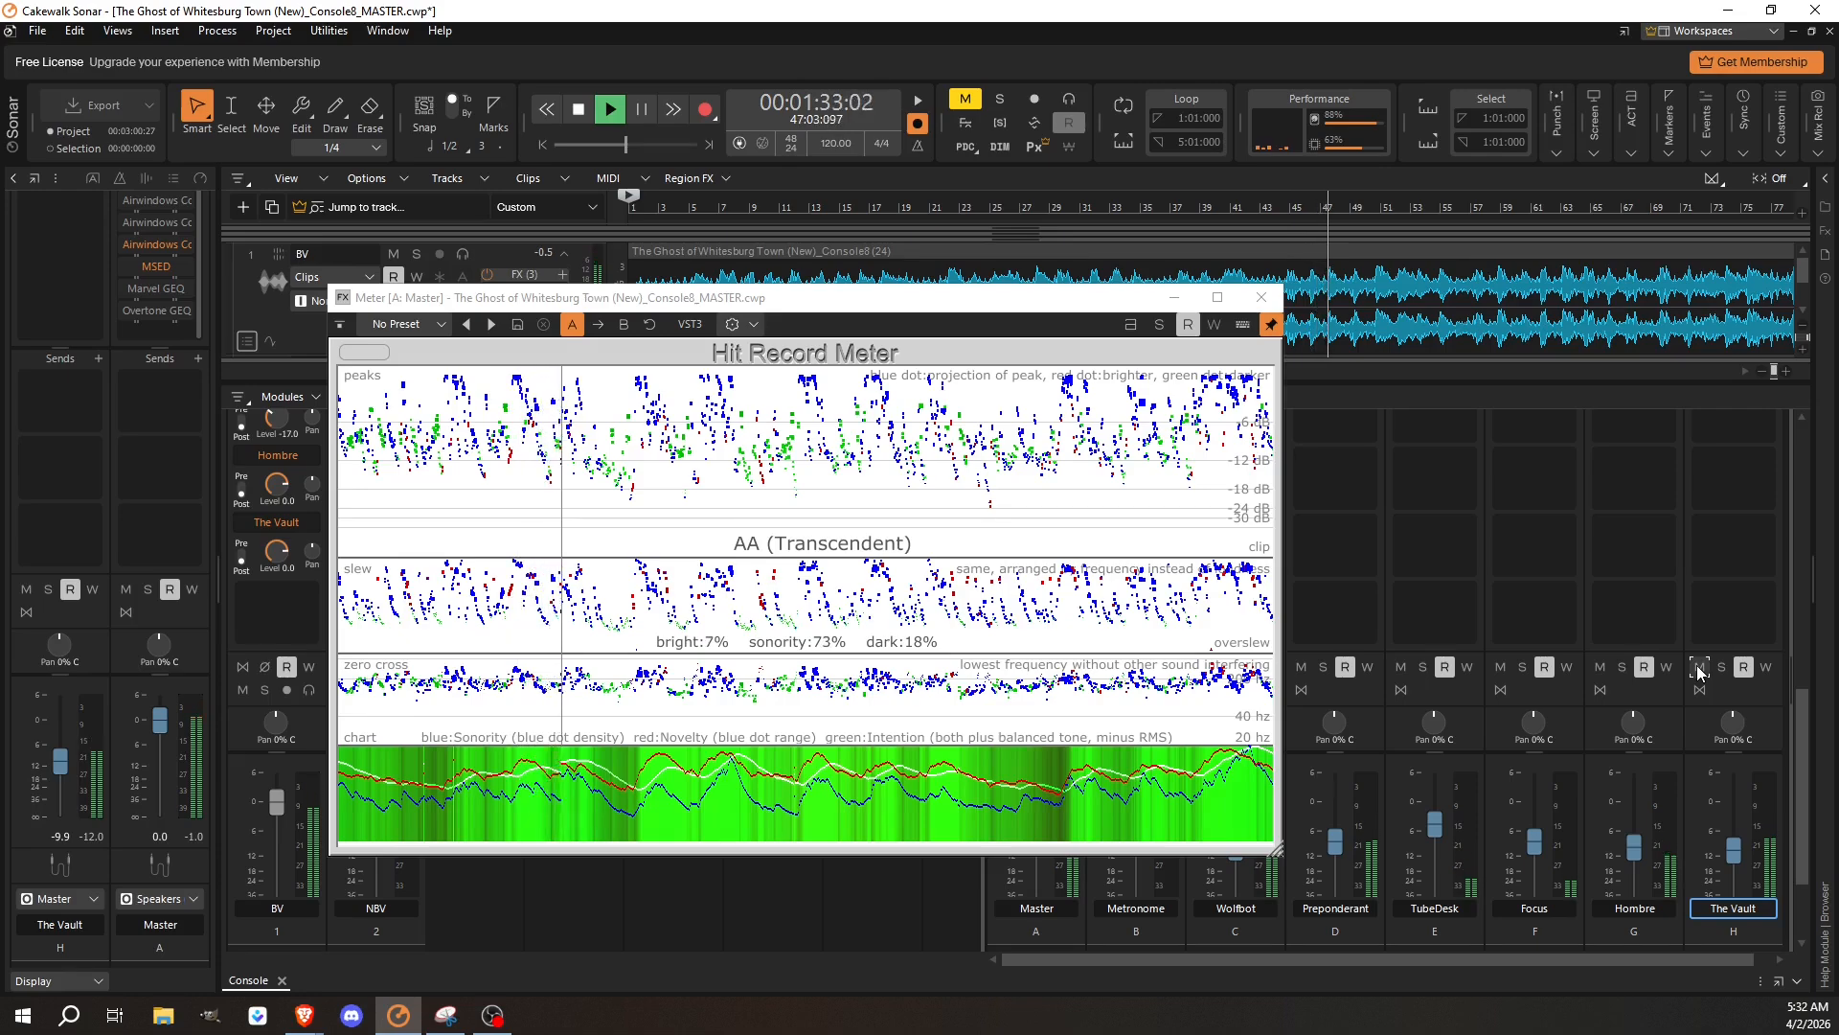
click(1698, 668)
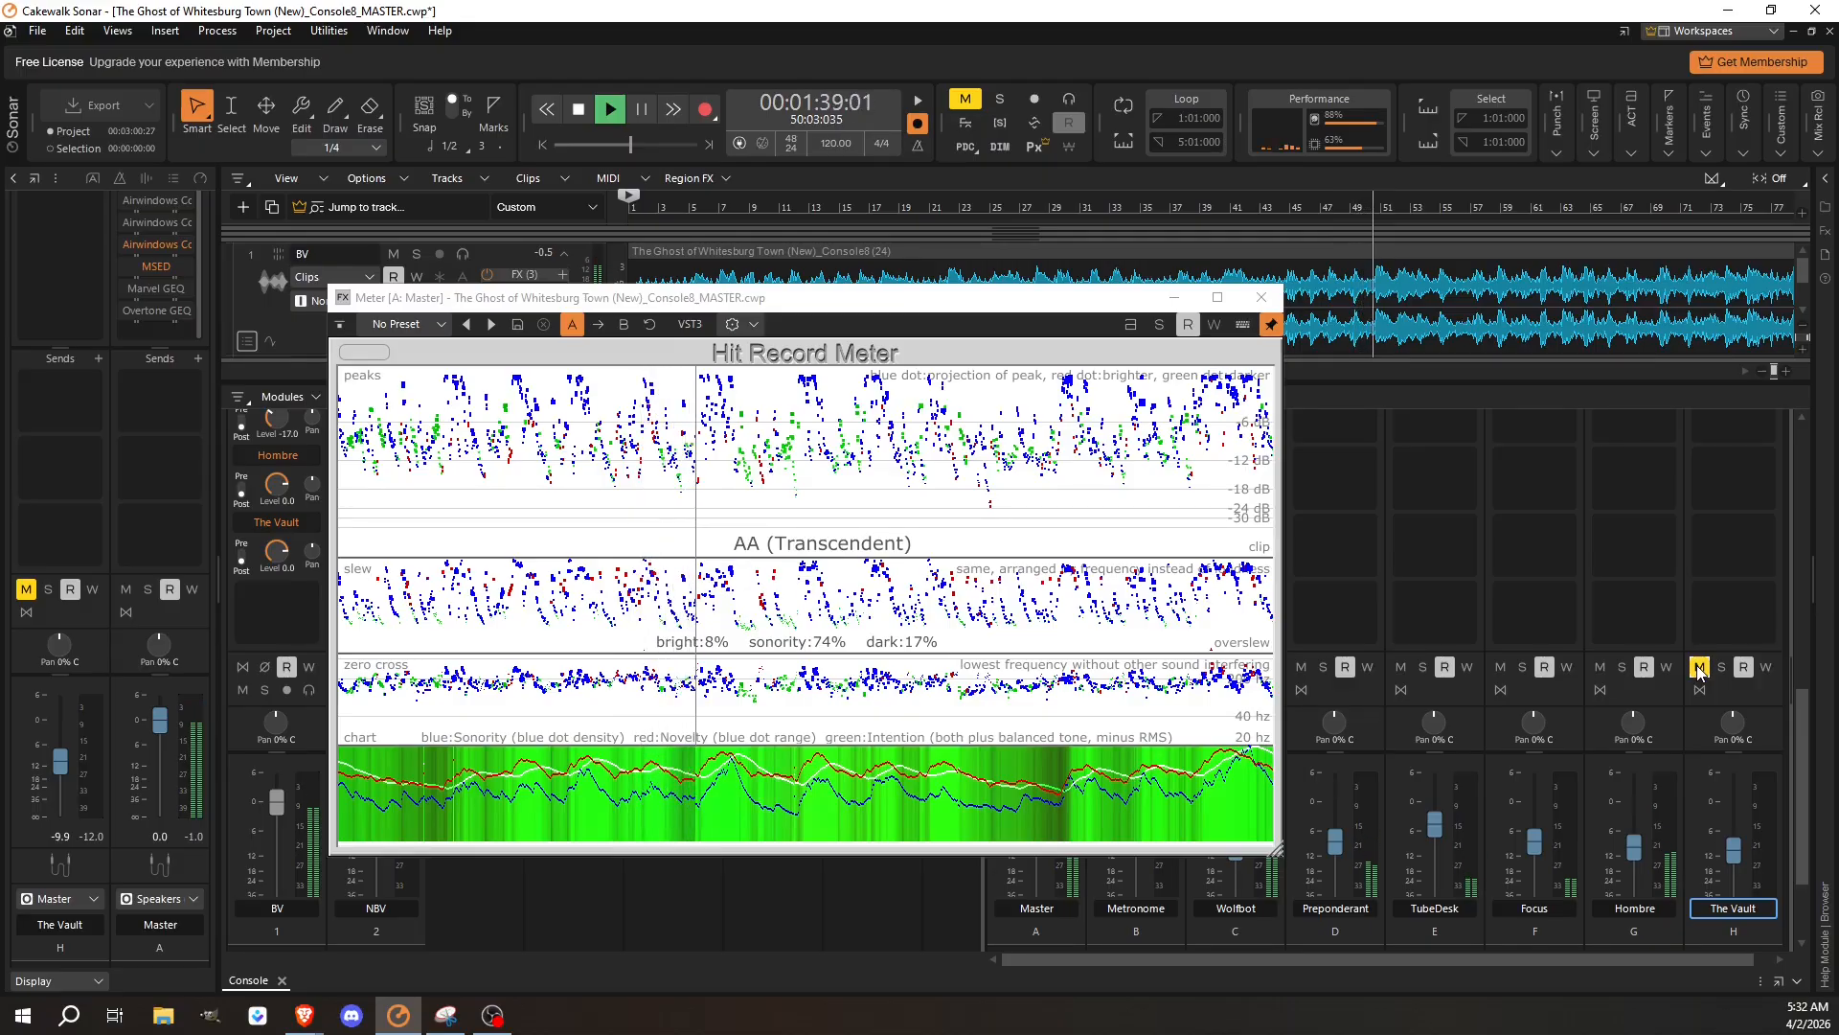
click(1699, 668)
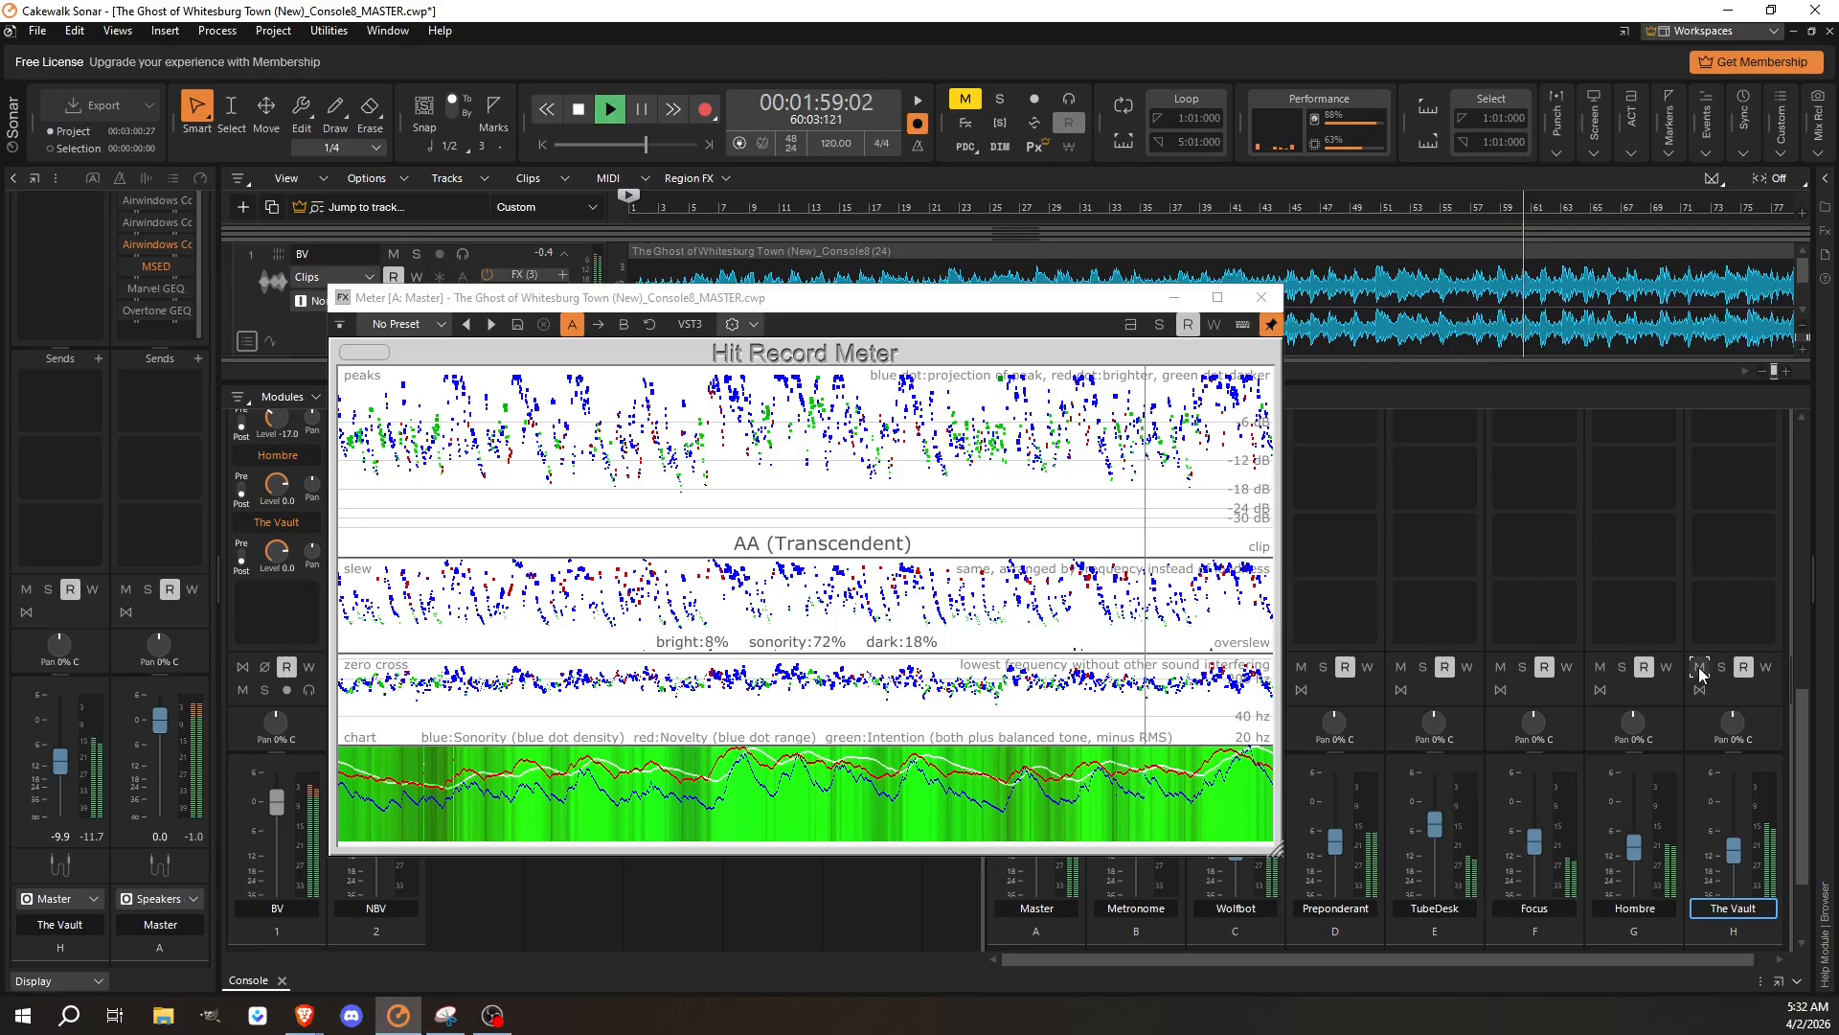
click(1701, 668)
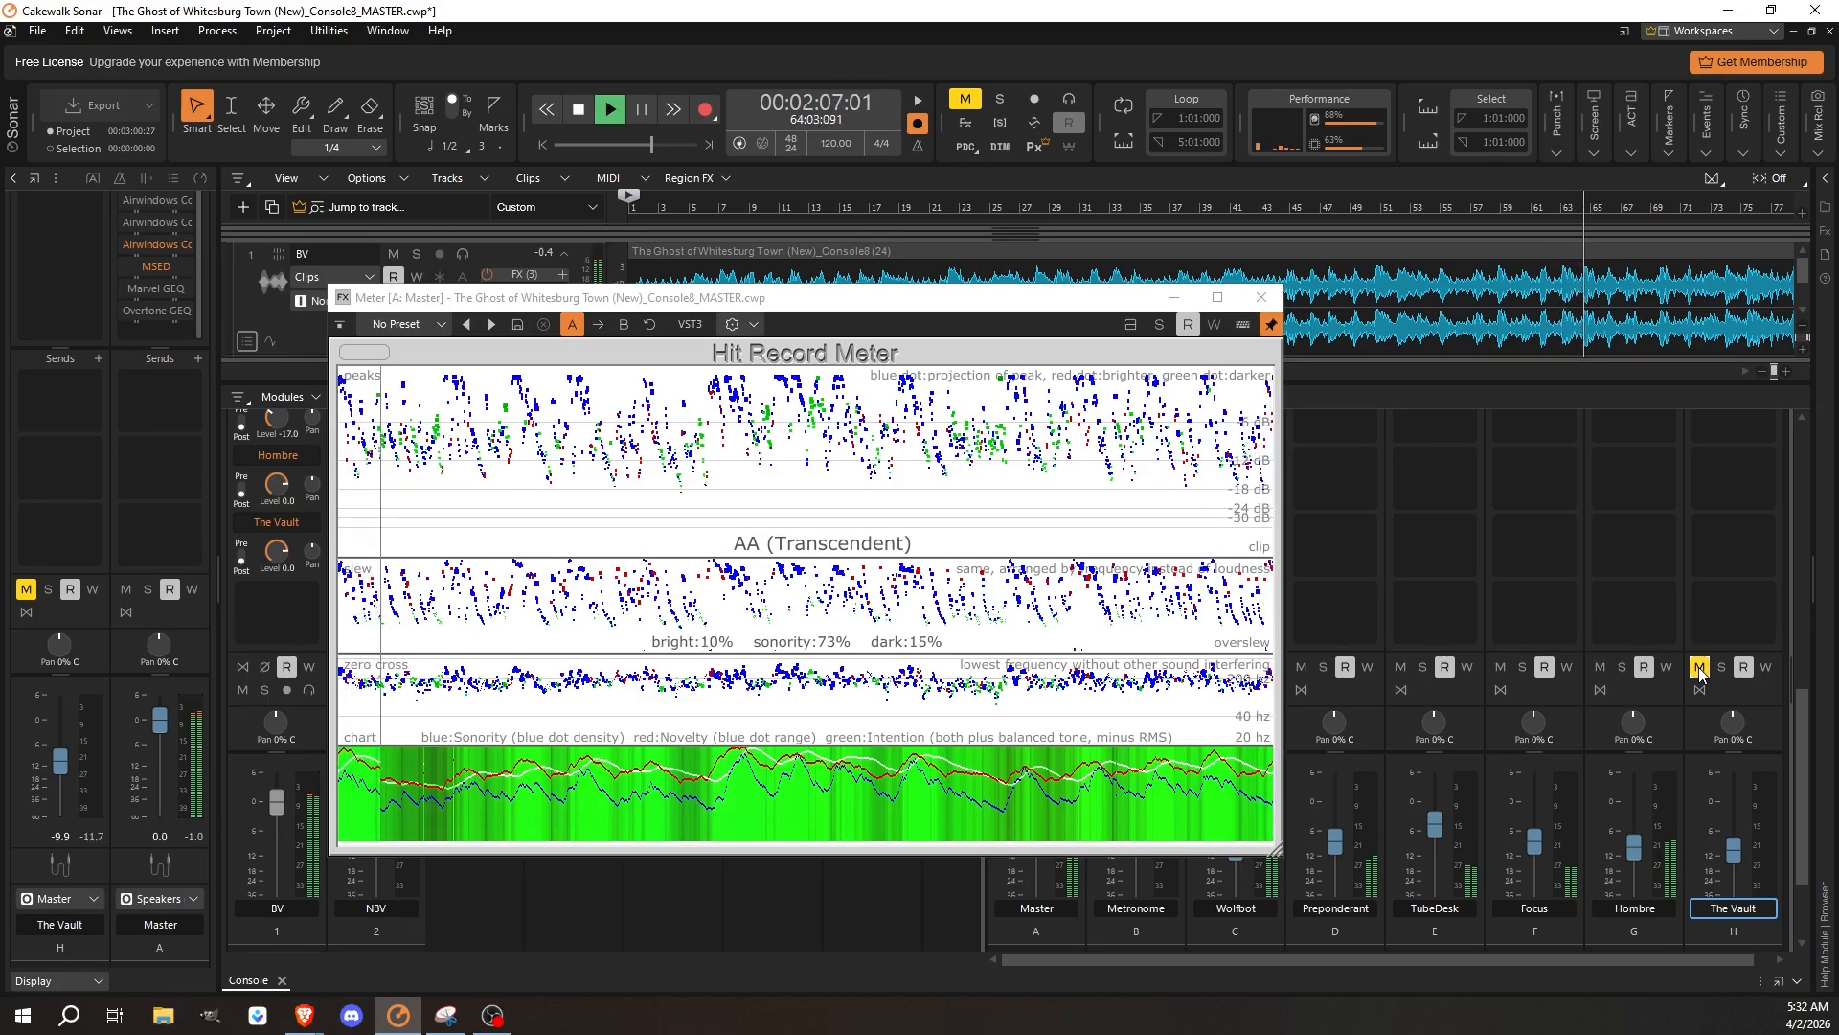
click(1700, 667)
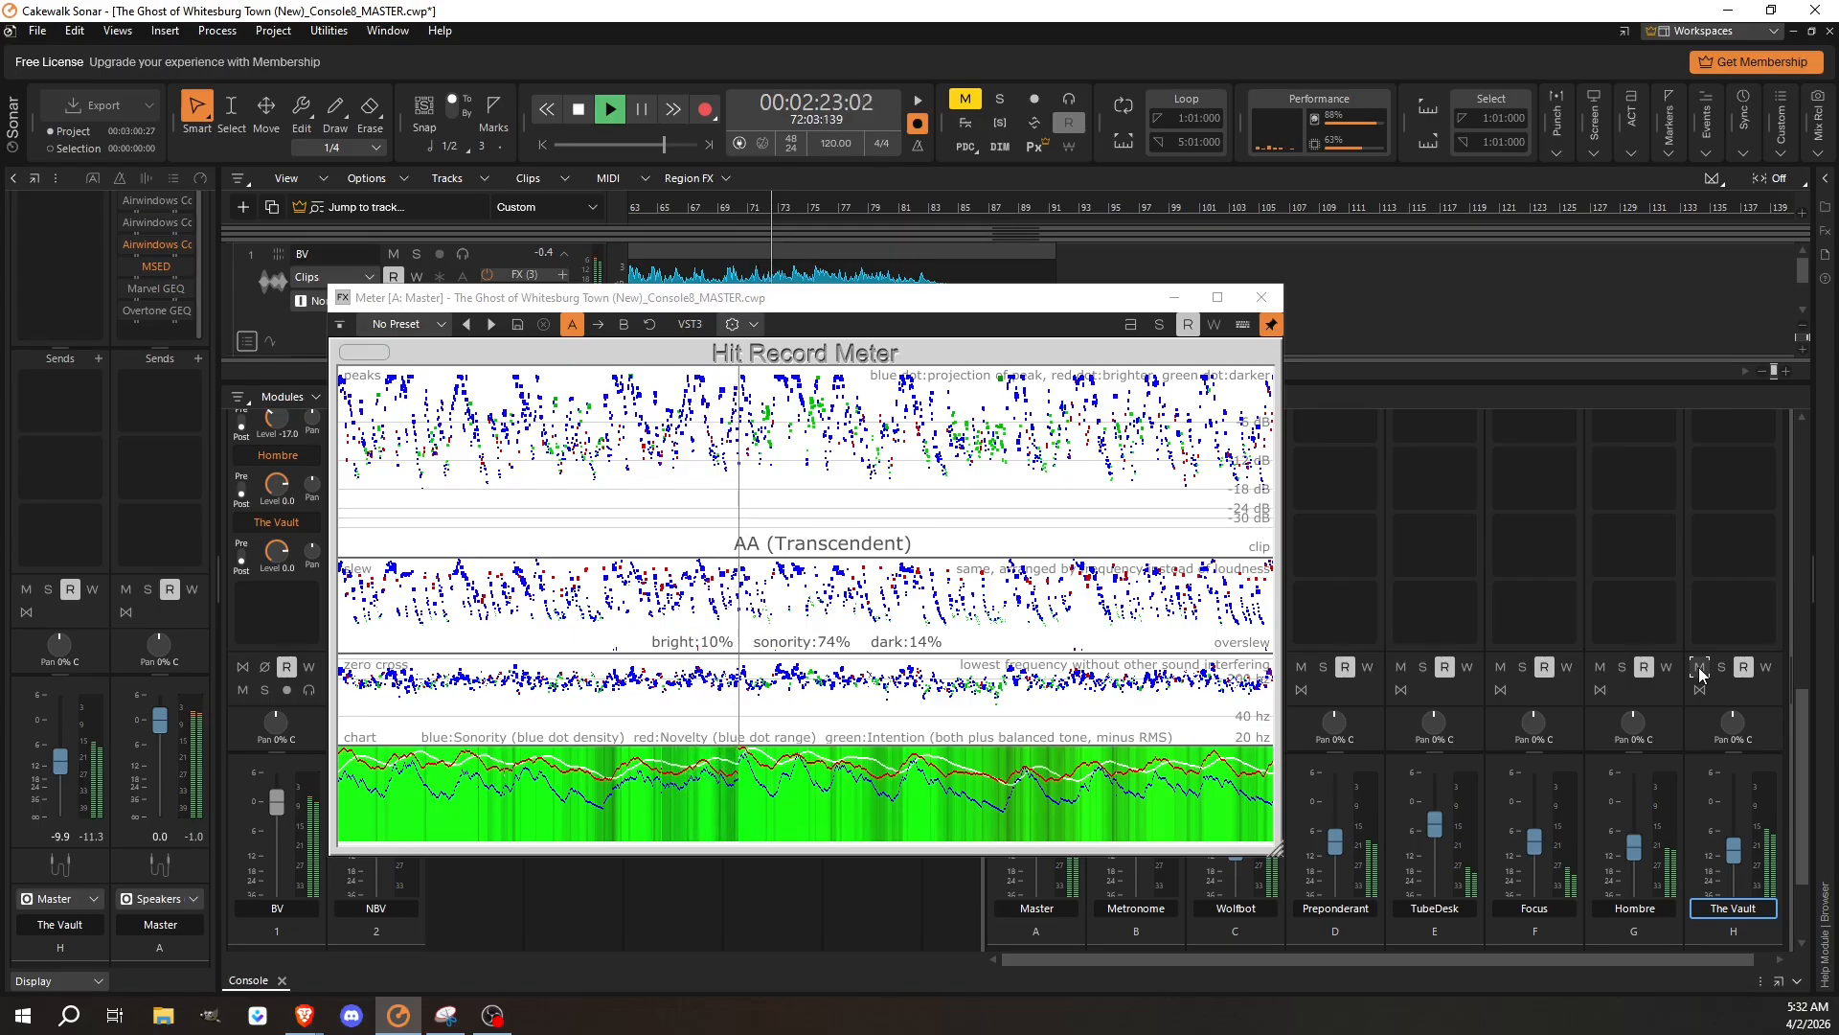
click(1700, 667)
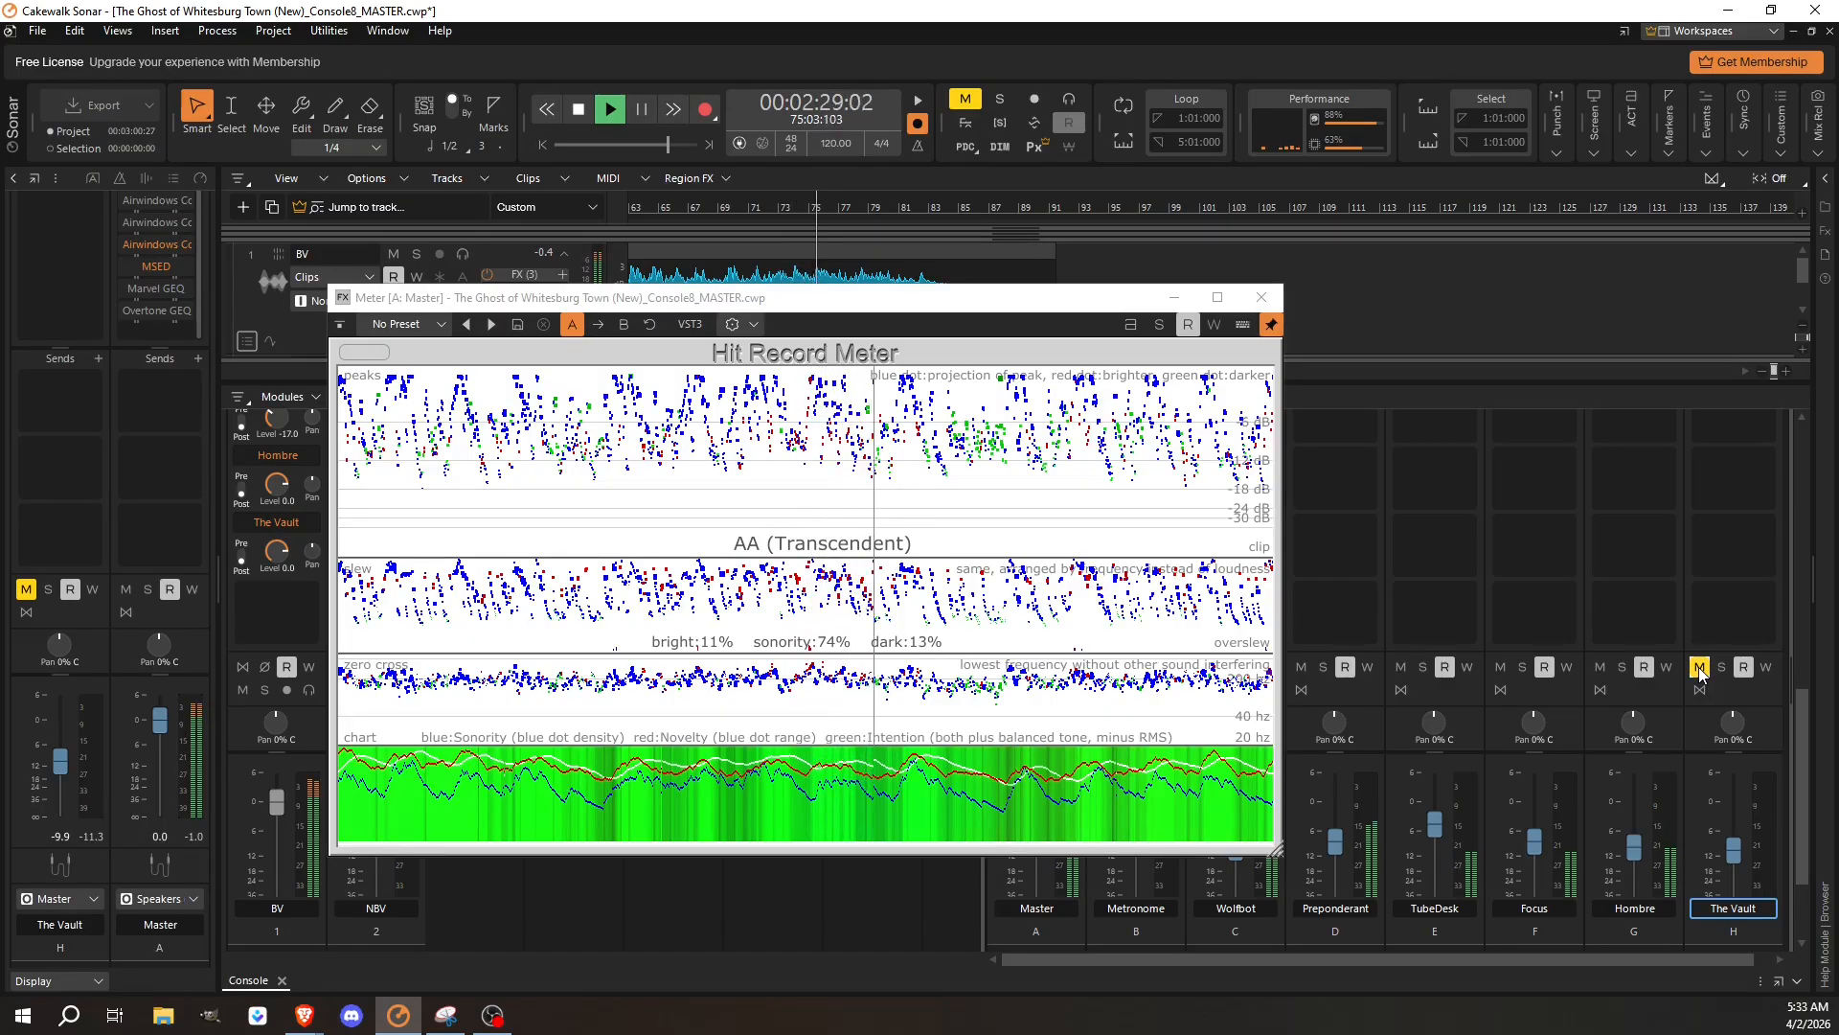
click(1699, 667)
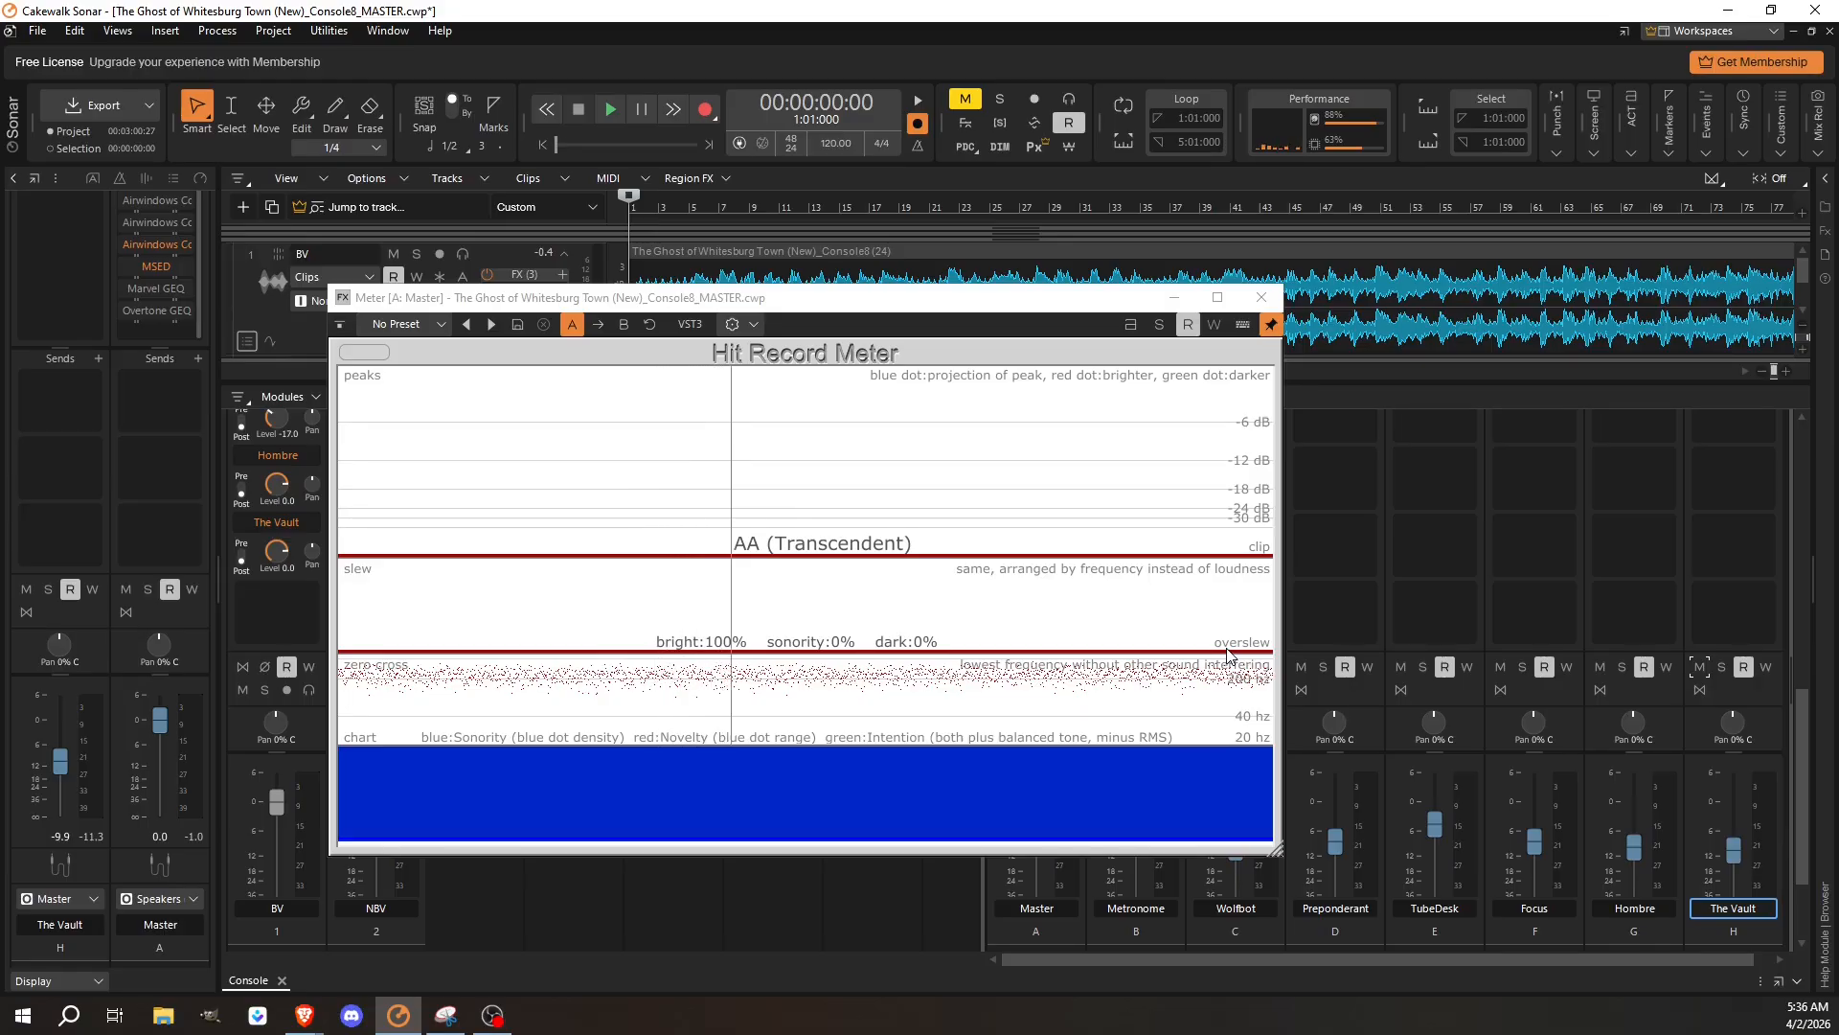
click(1260, 297)
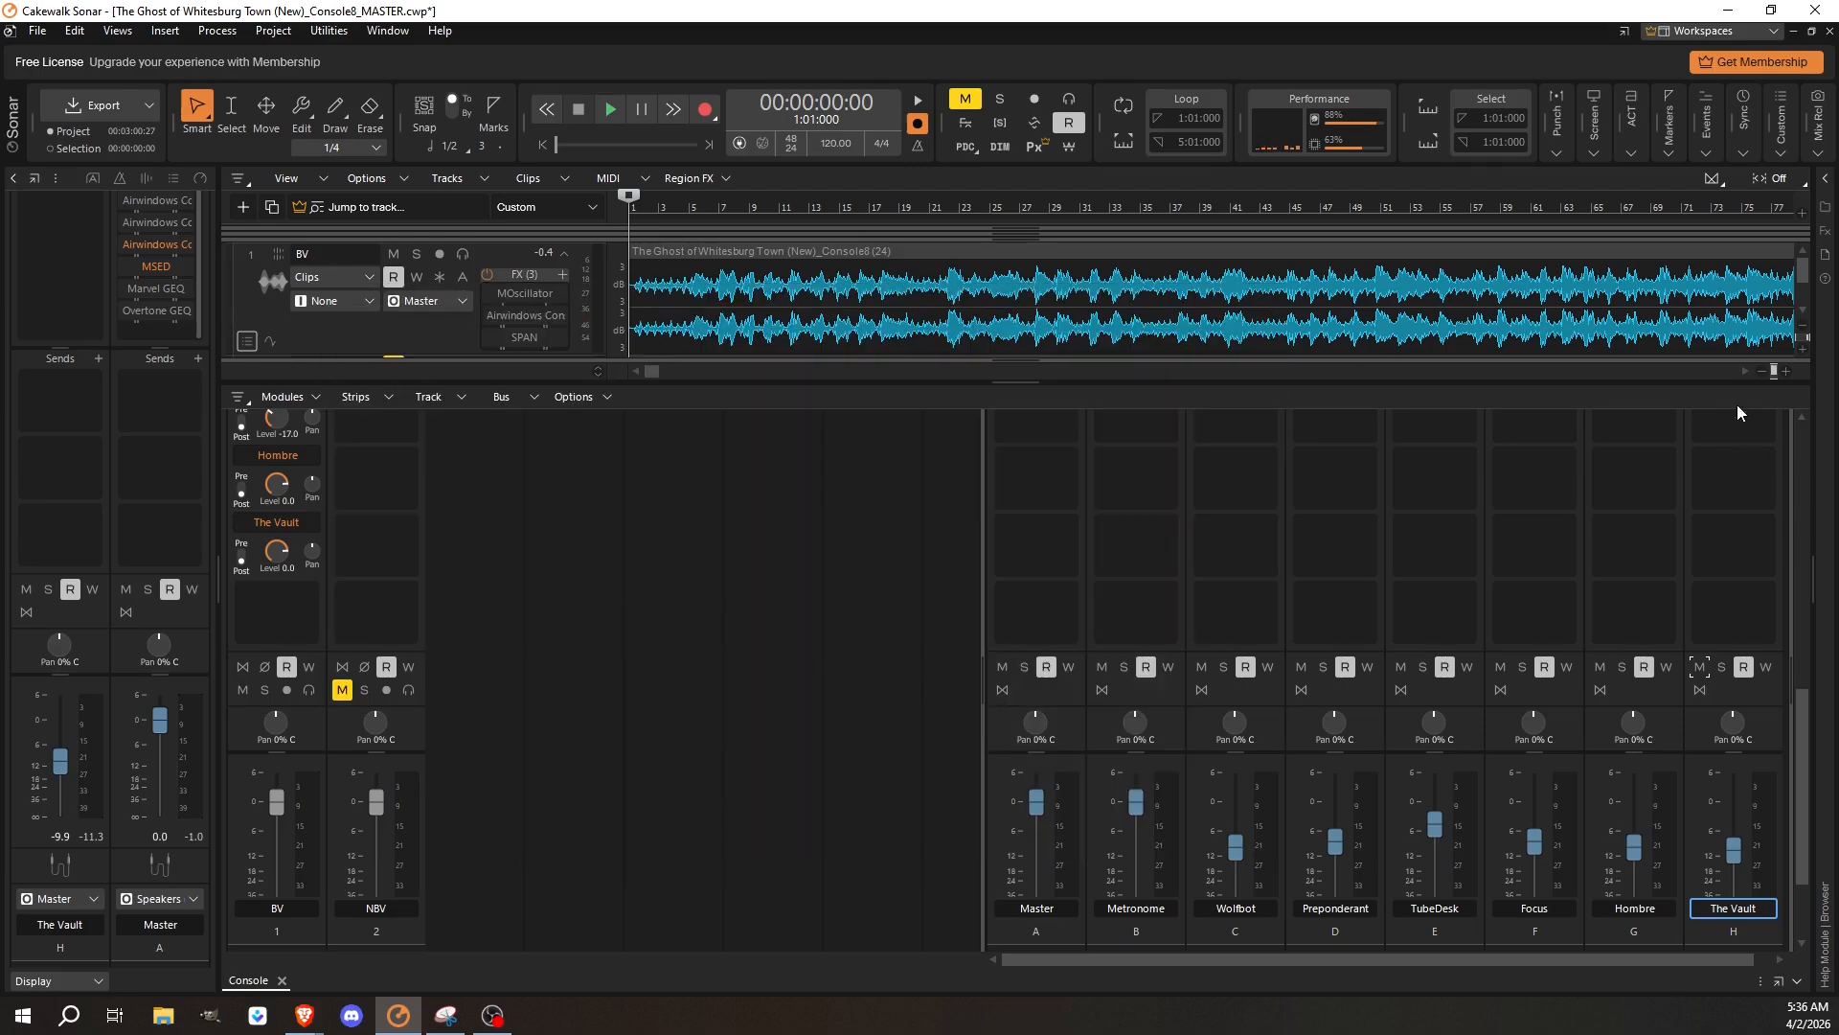
Review the settings of the Capacitor, DeEss and Density plugins on The Vault bus, finishing with Capacitor open again.
scroll(1765, 634, up, 5)
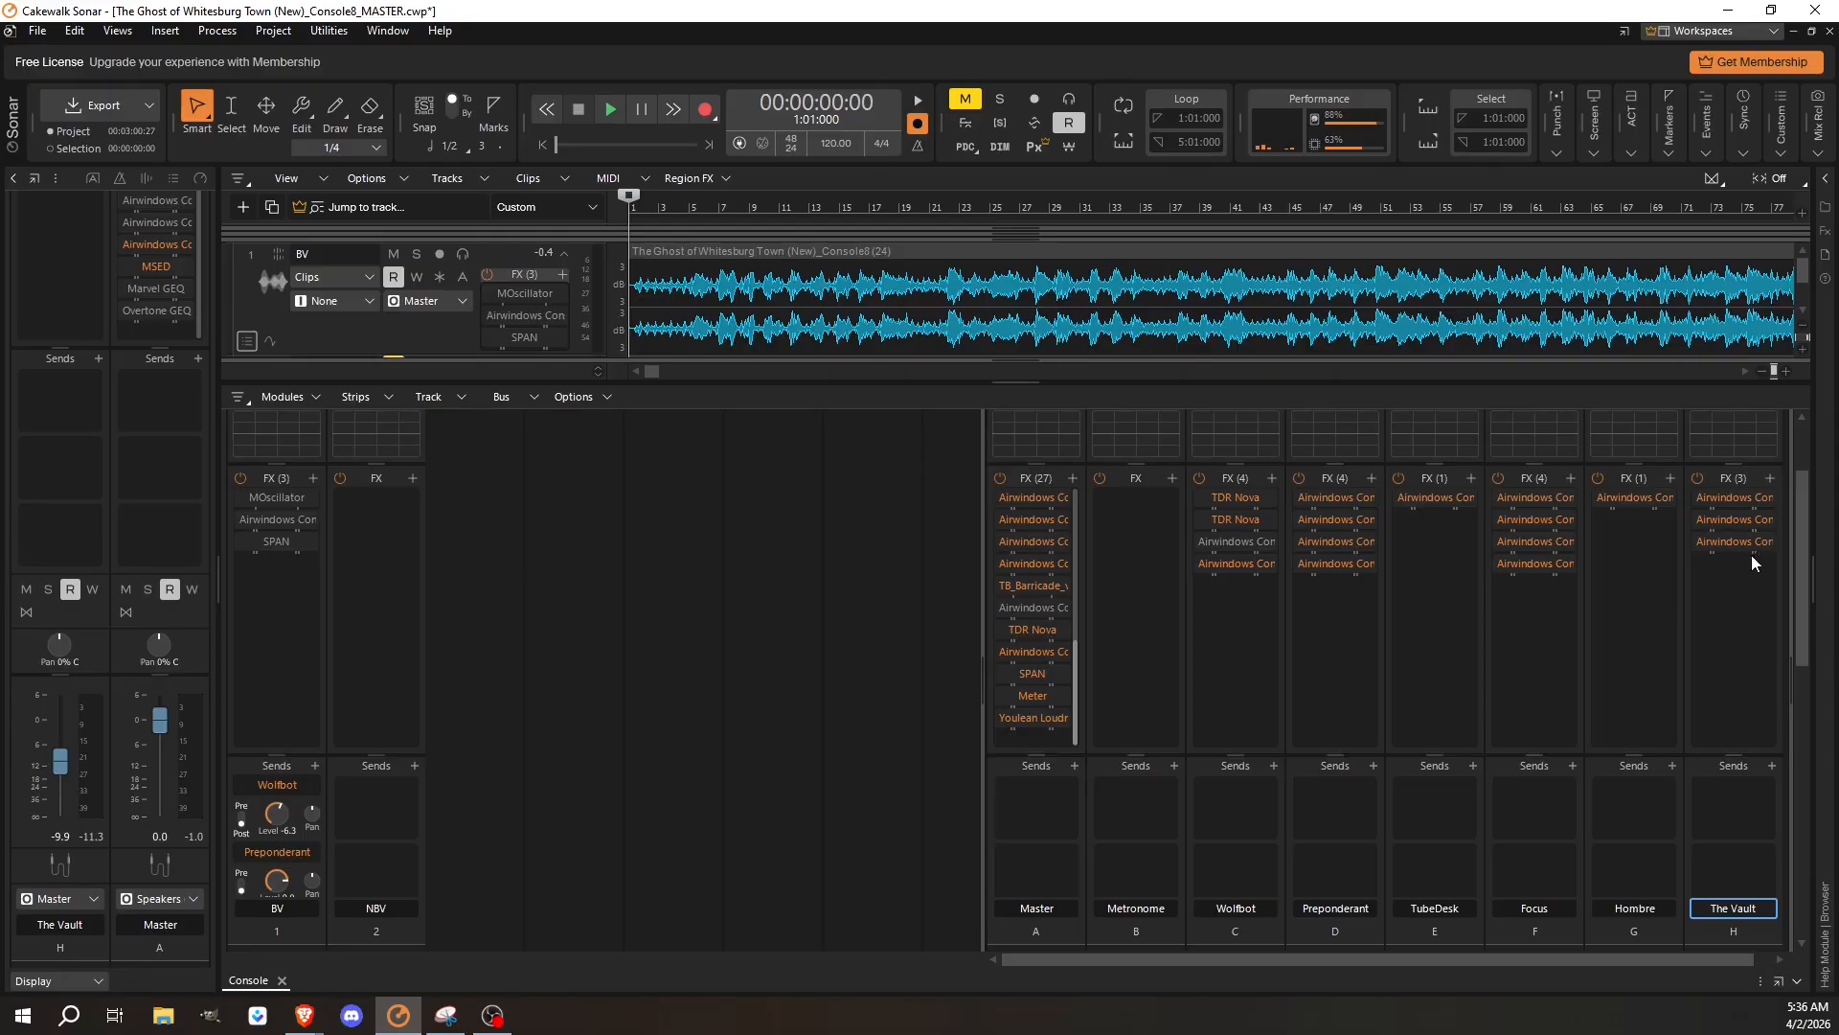
double_click(1733, 497)
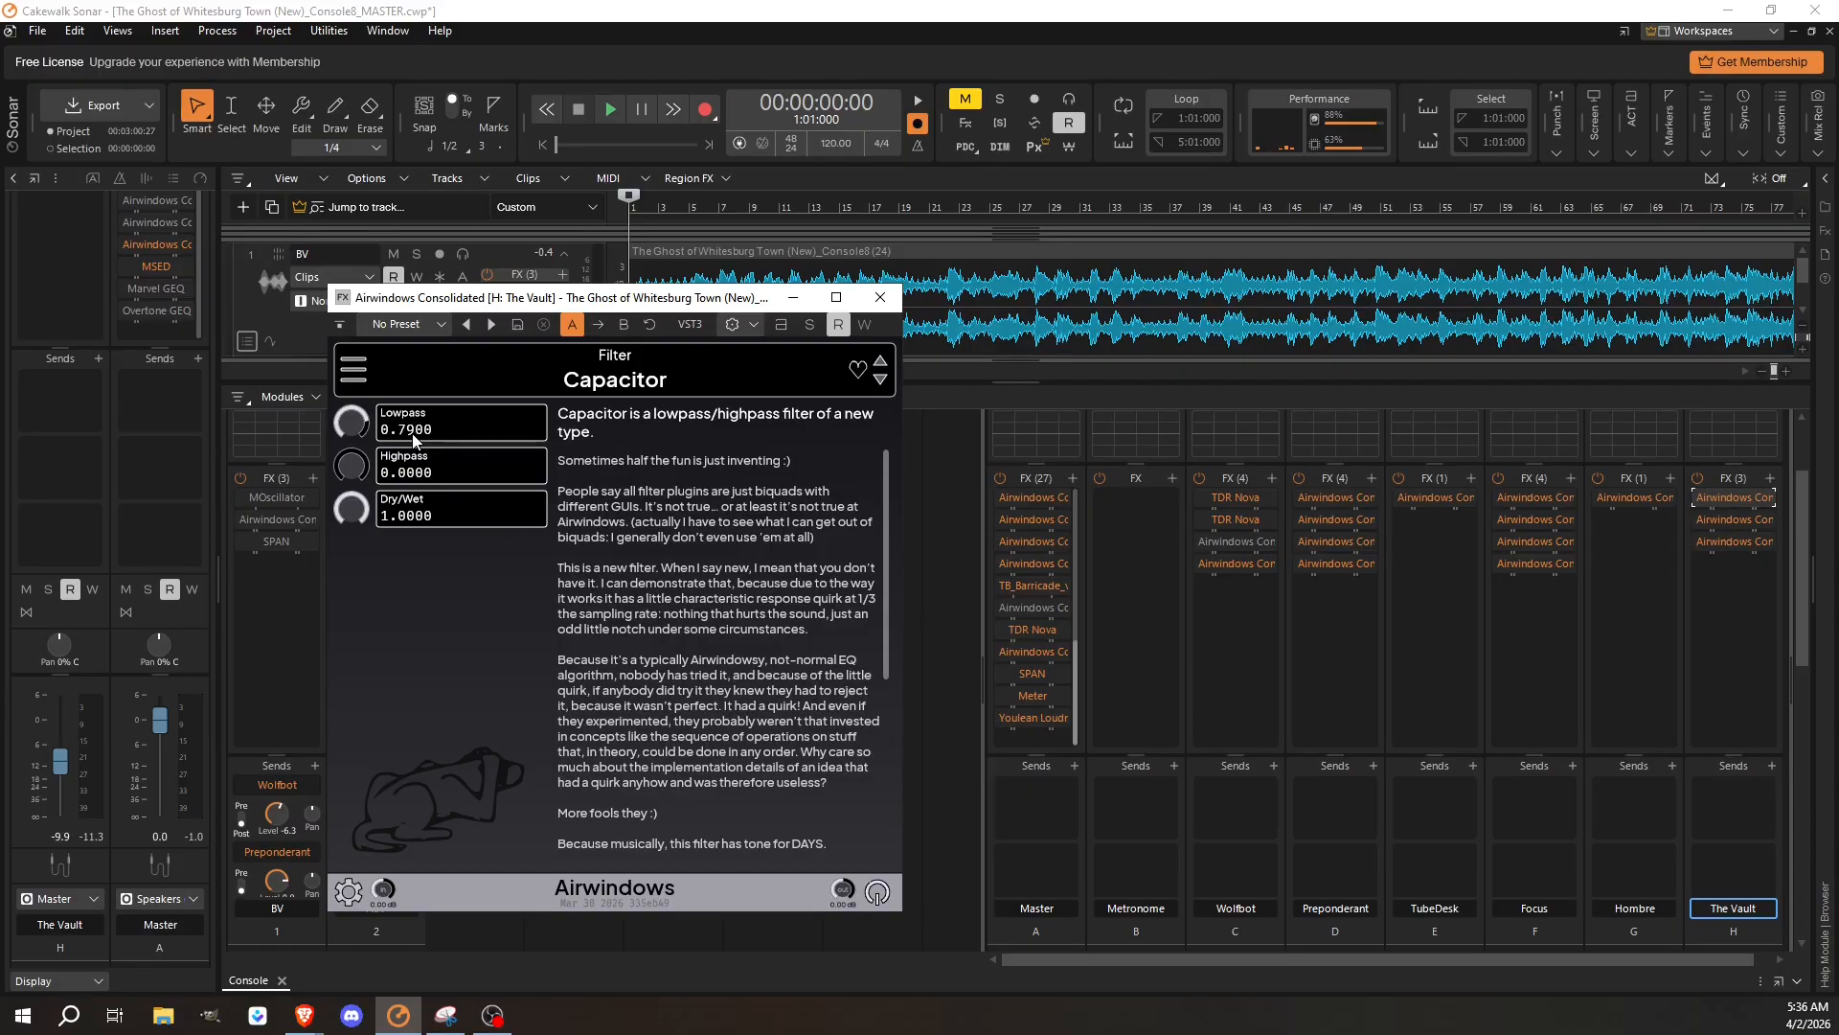
click(878, 305)
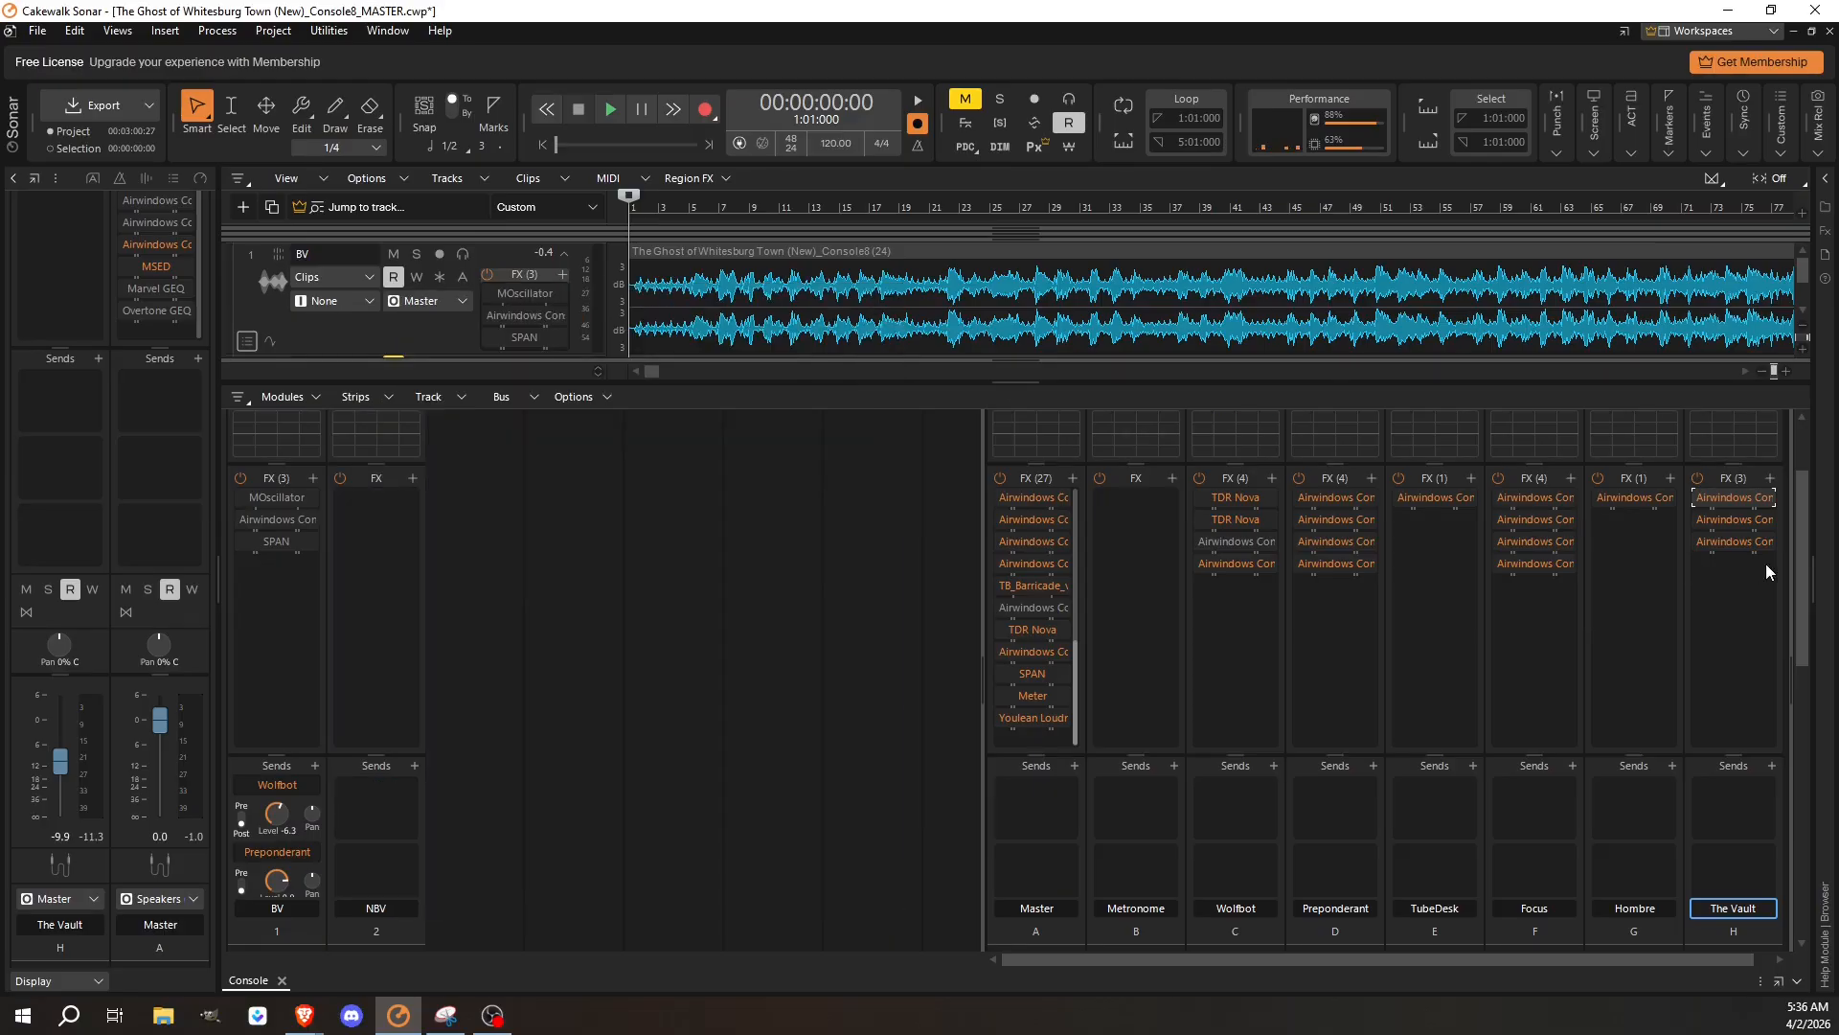
double_click(1732, 519)
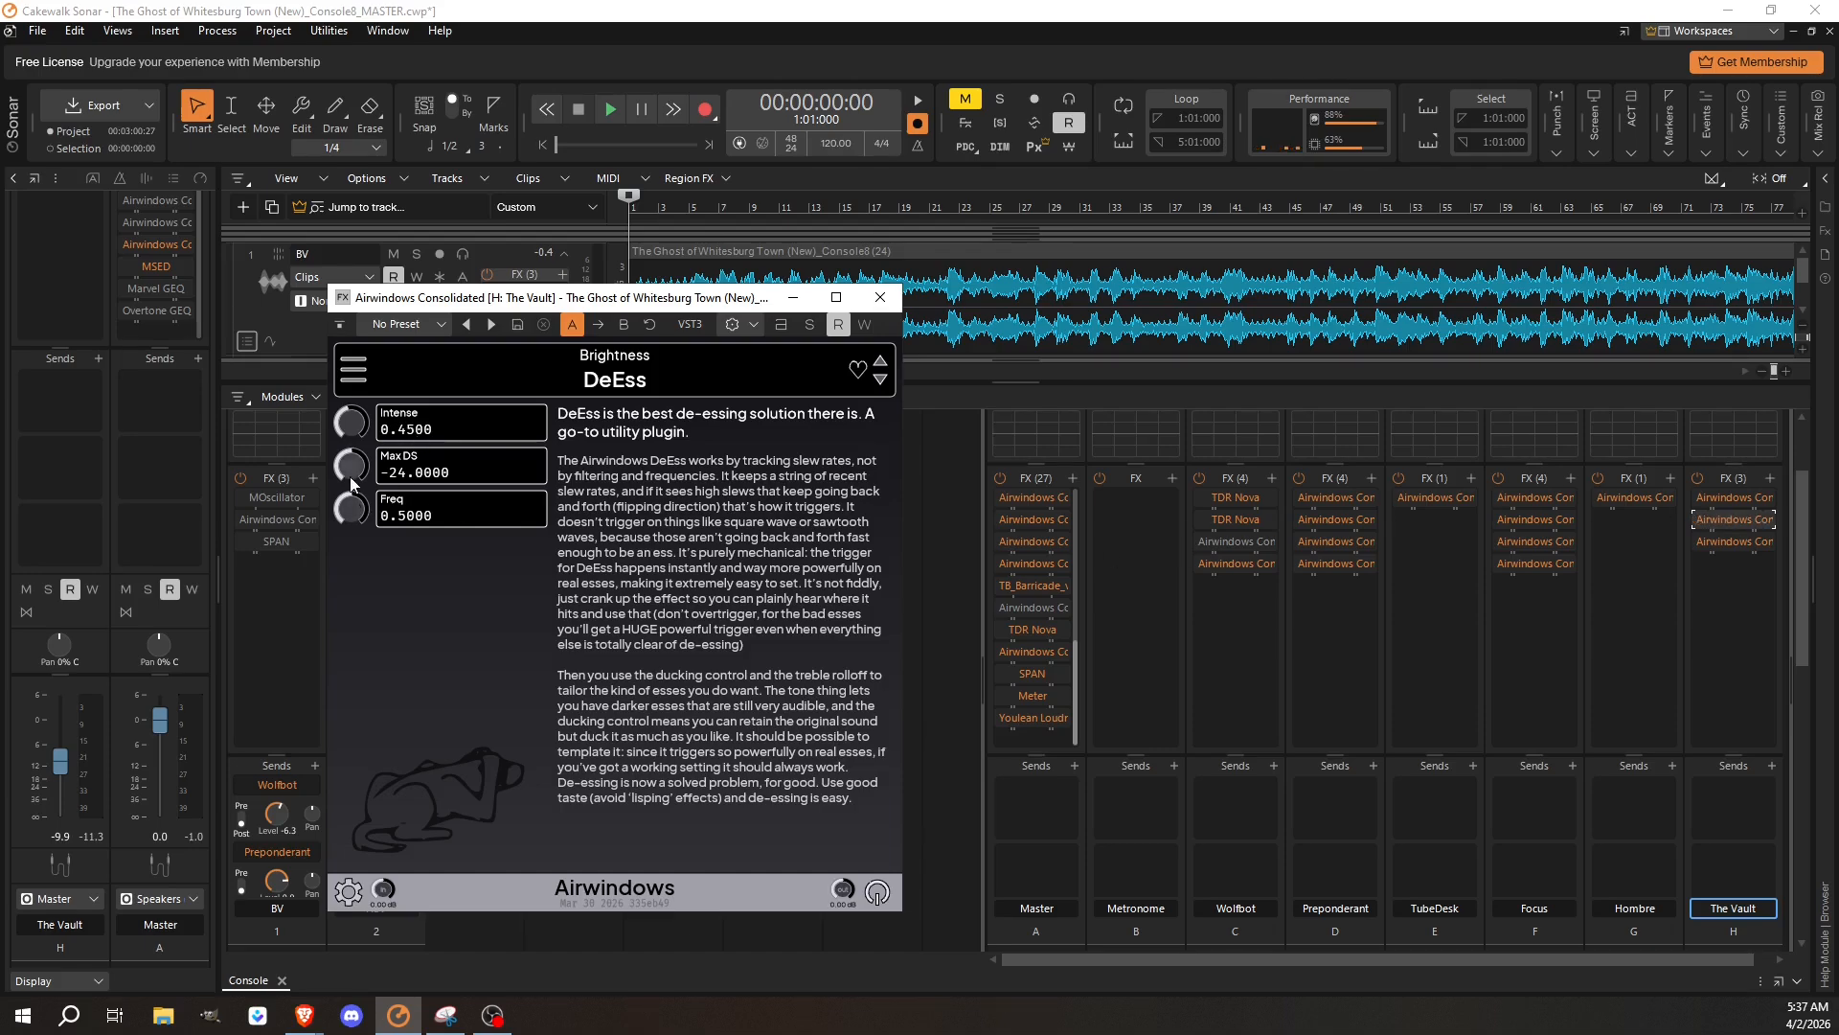
click(880, 297)
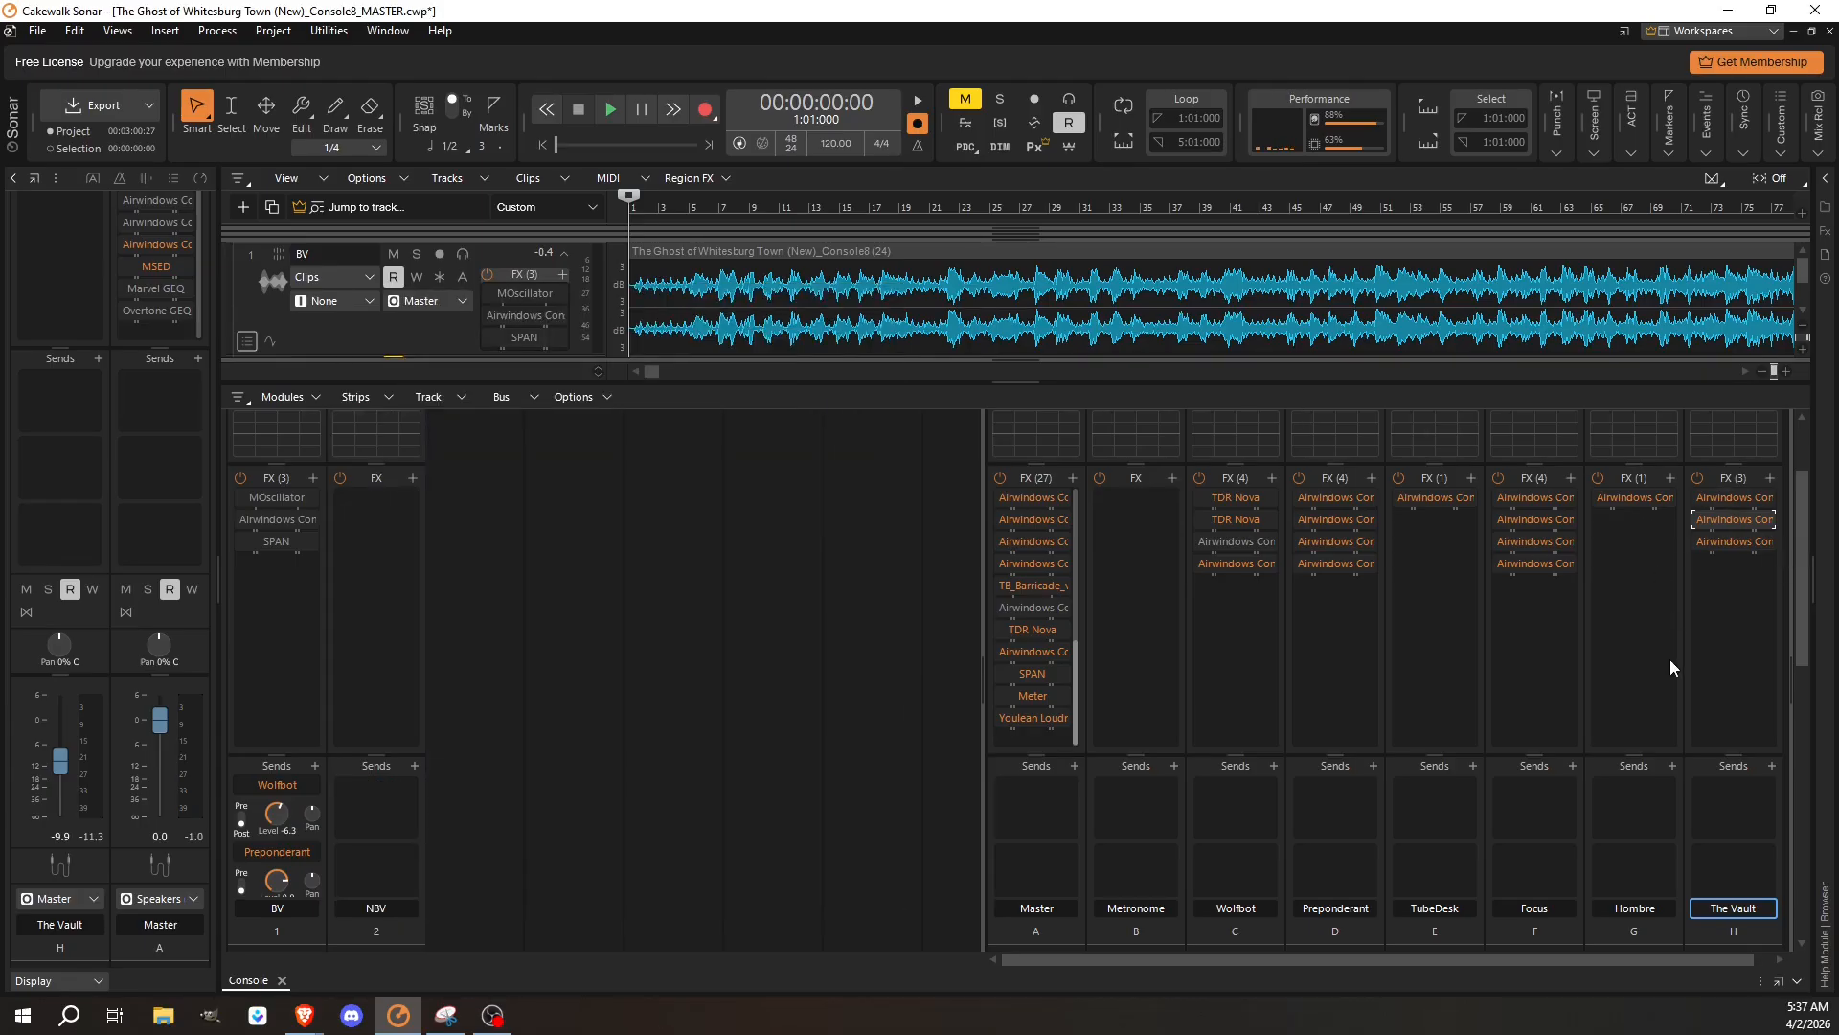
double_click(1740, 545)
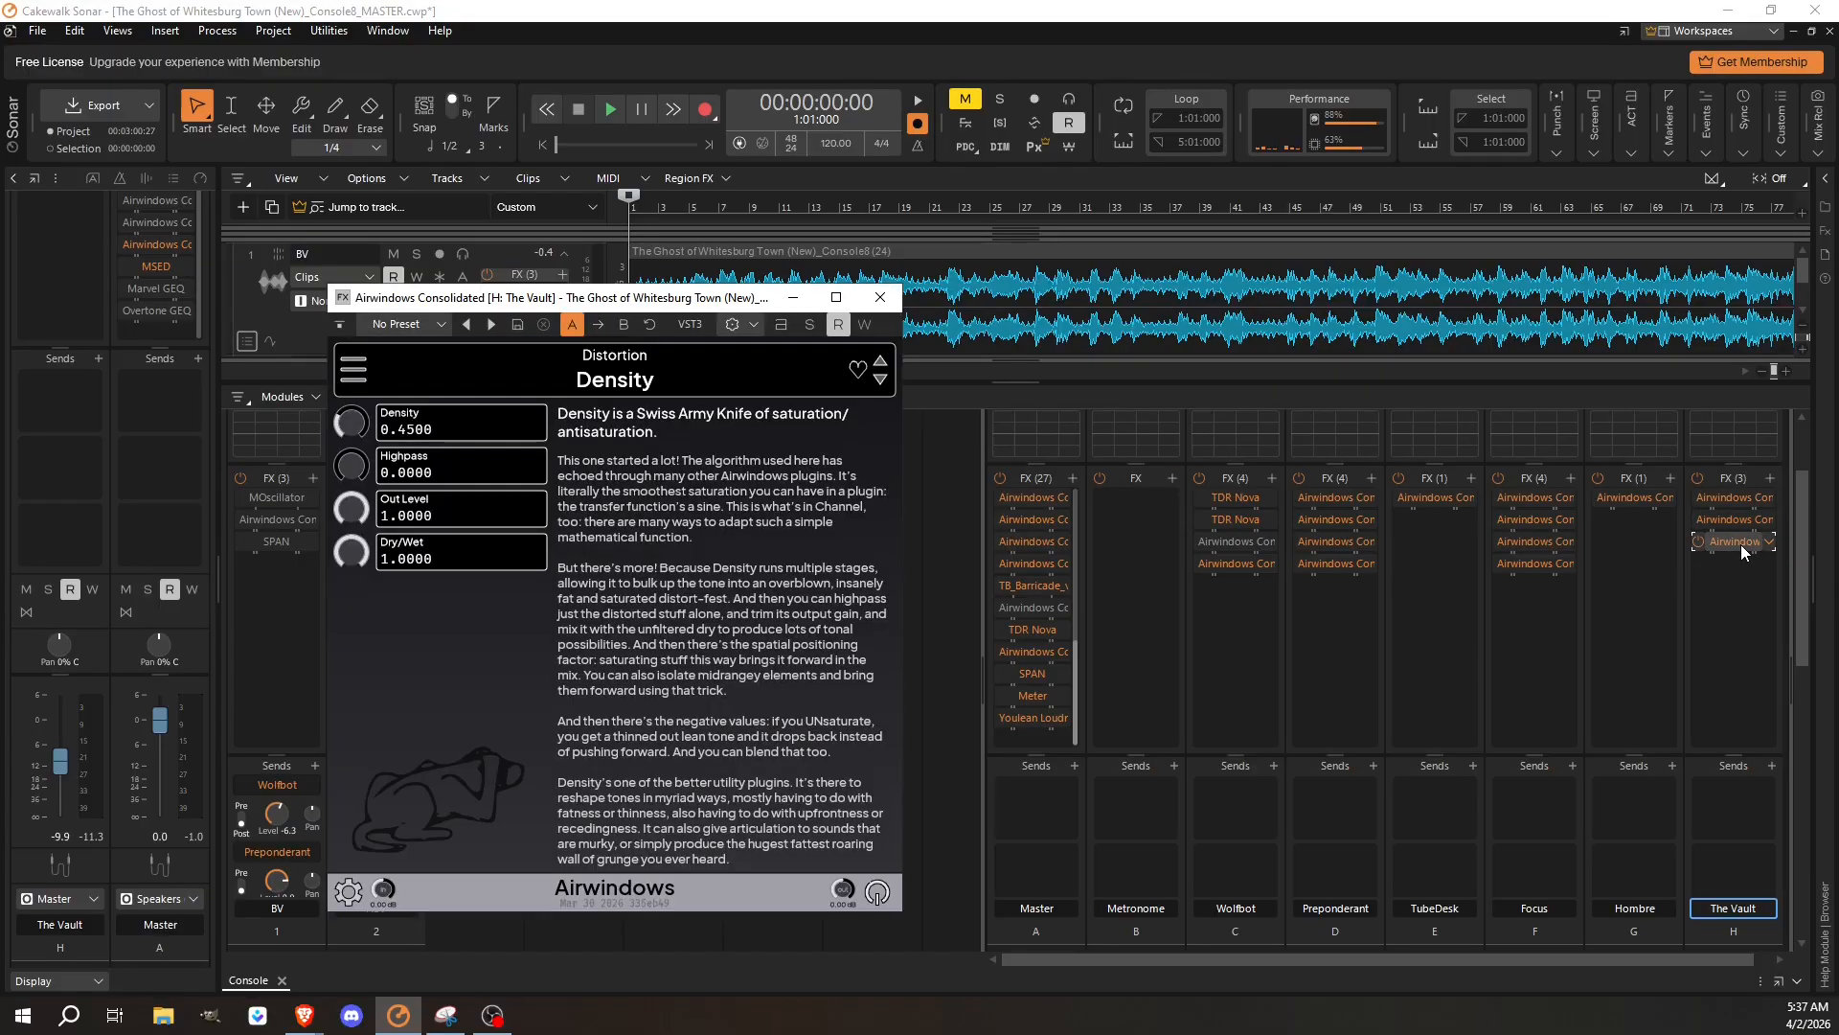
double_click(1738, 495)
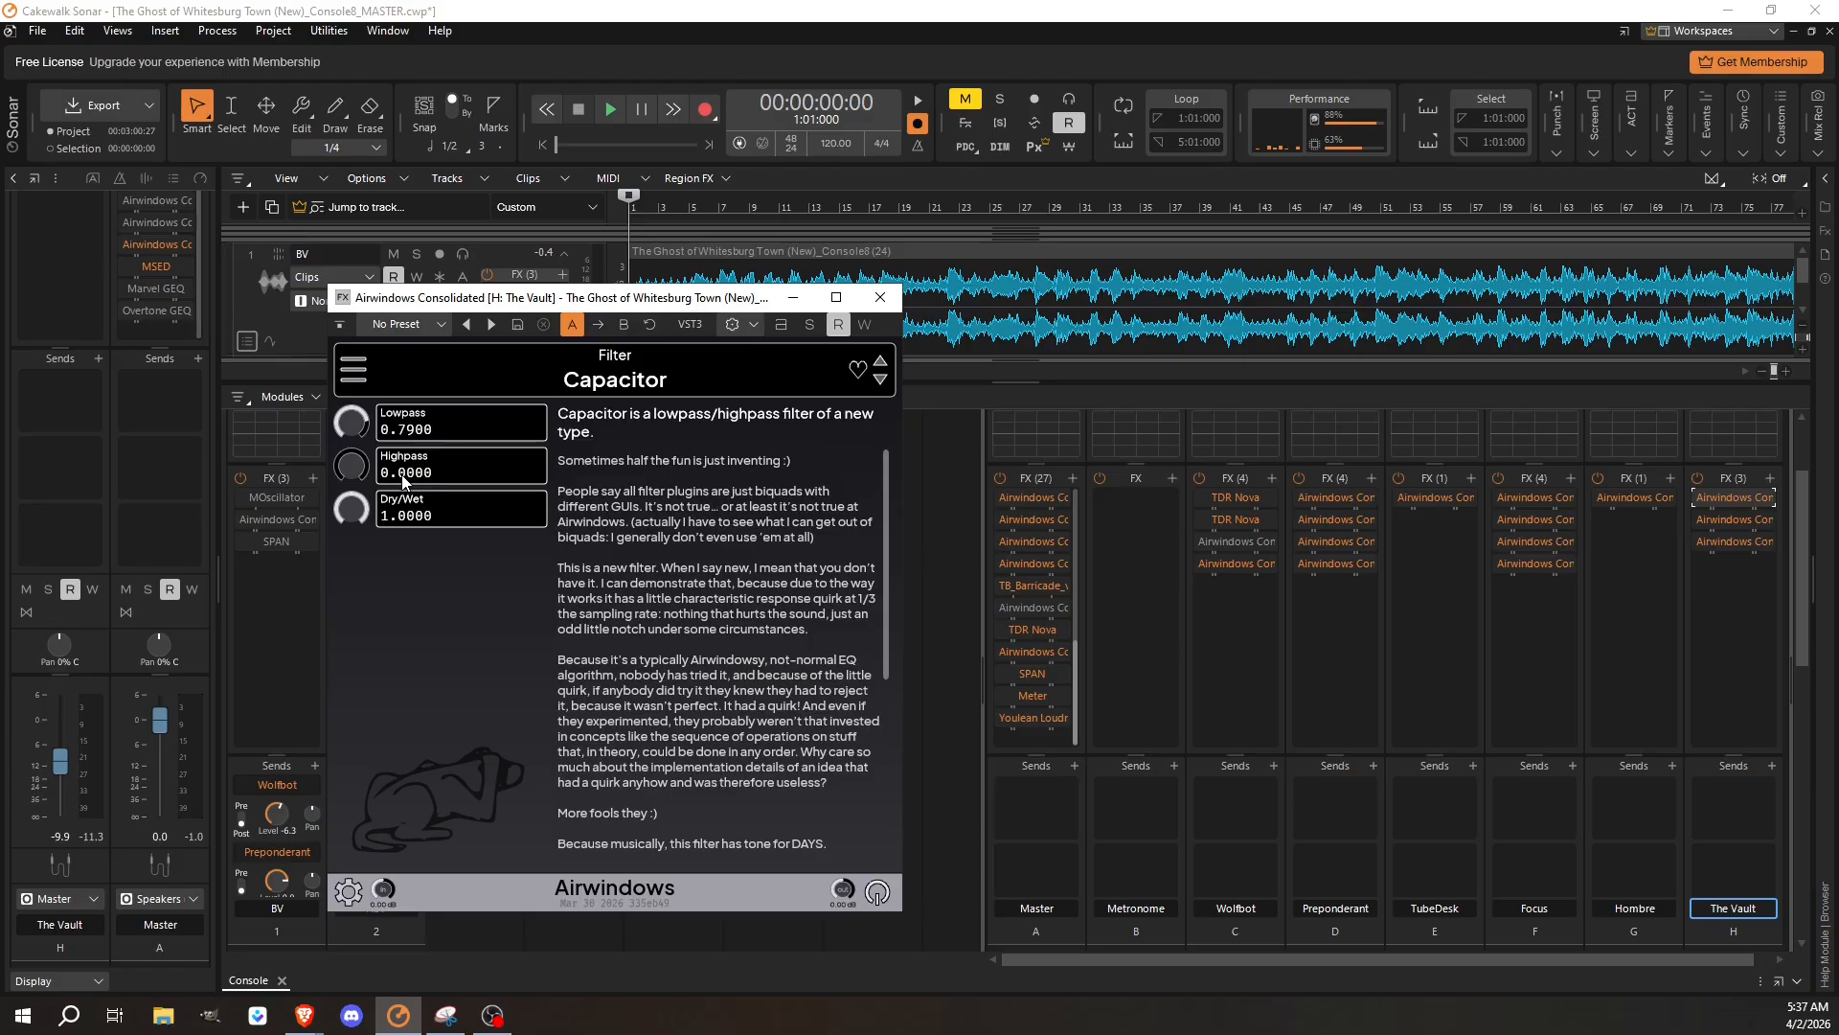
Close Capacitor, review the Density plugin's settings on The Vault bus, and close its window.
click(880, 297)
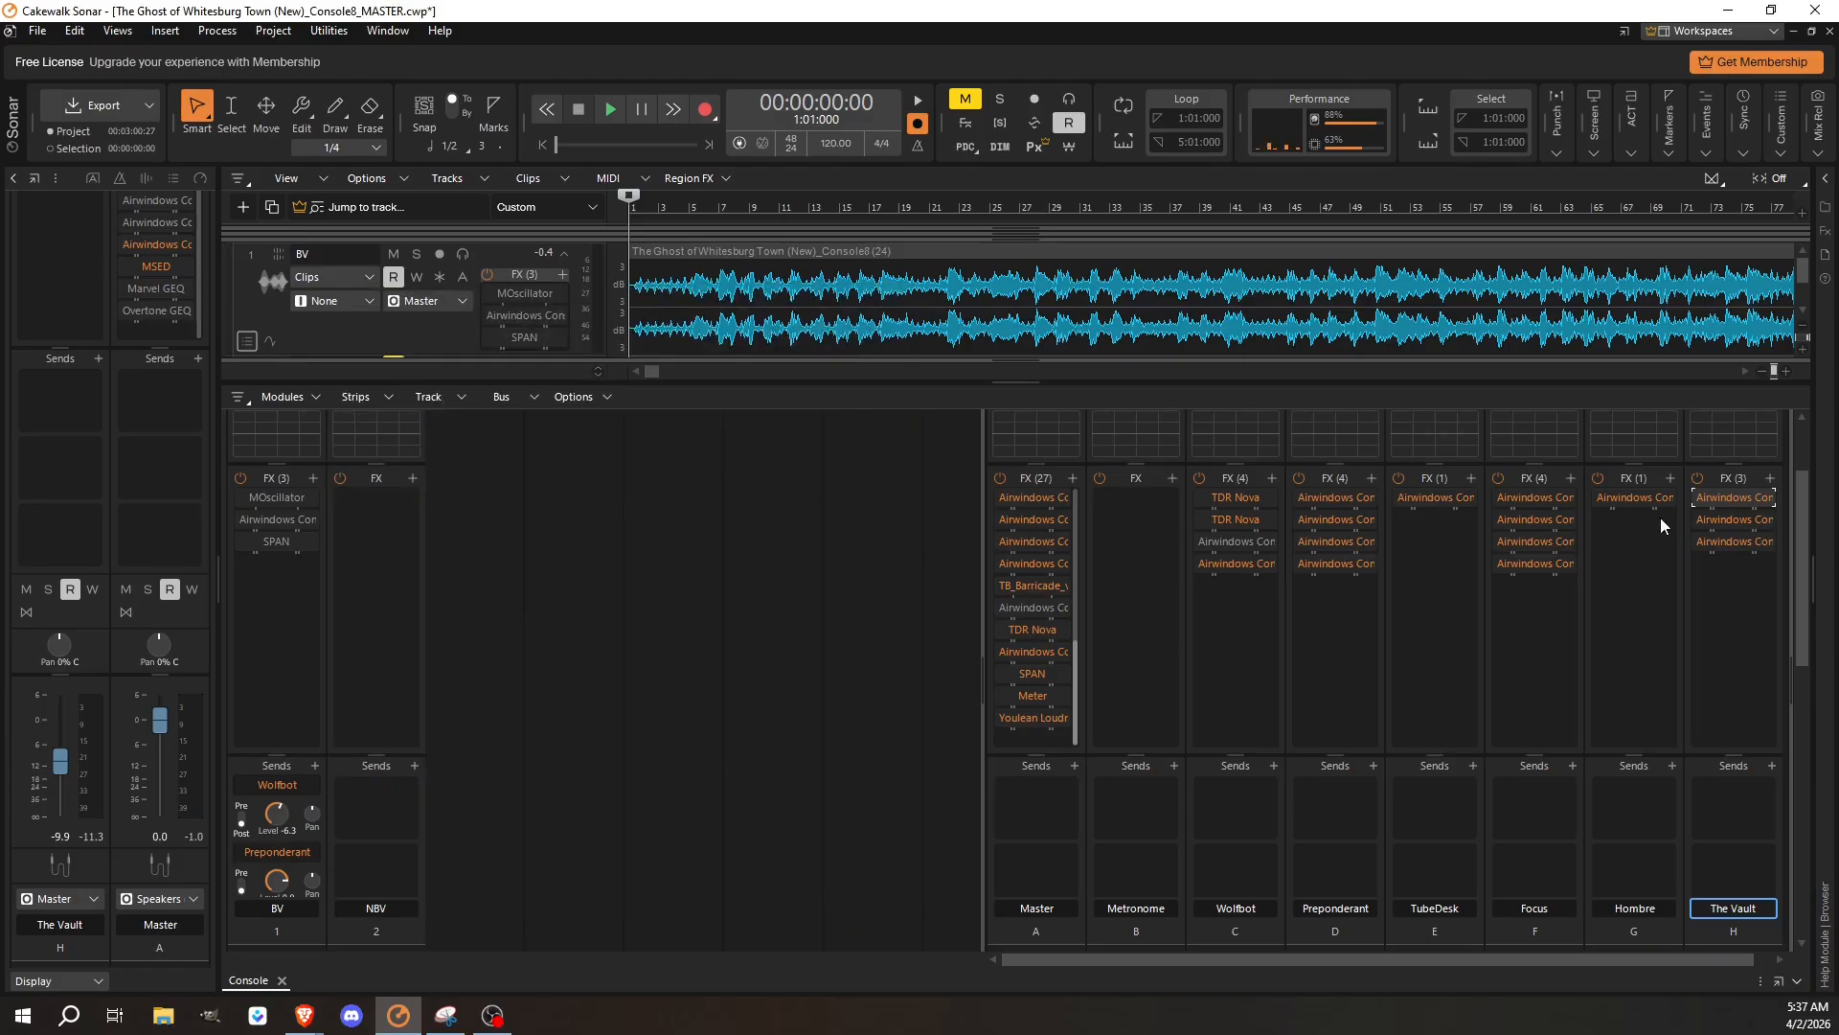
double_click(1726, 540)
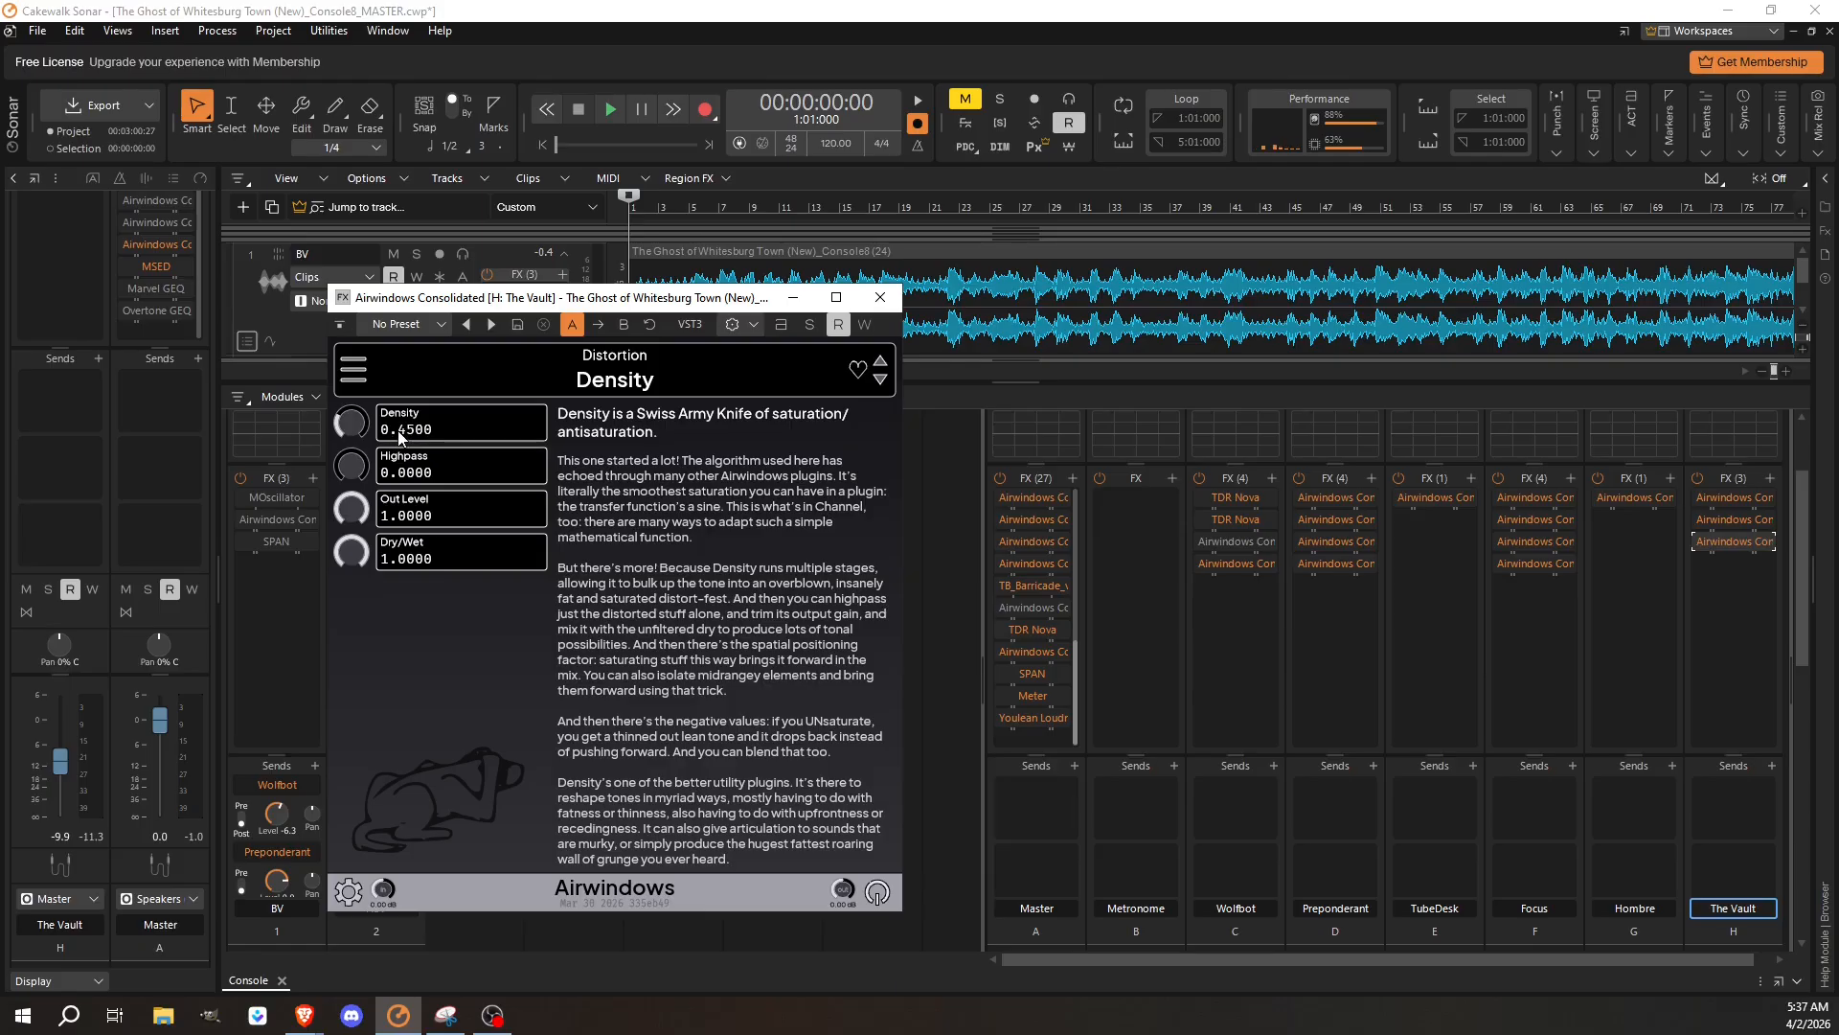
click(878, 298)
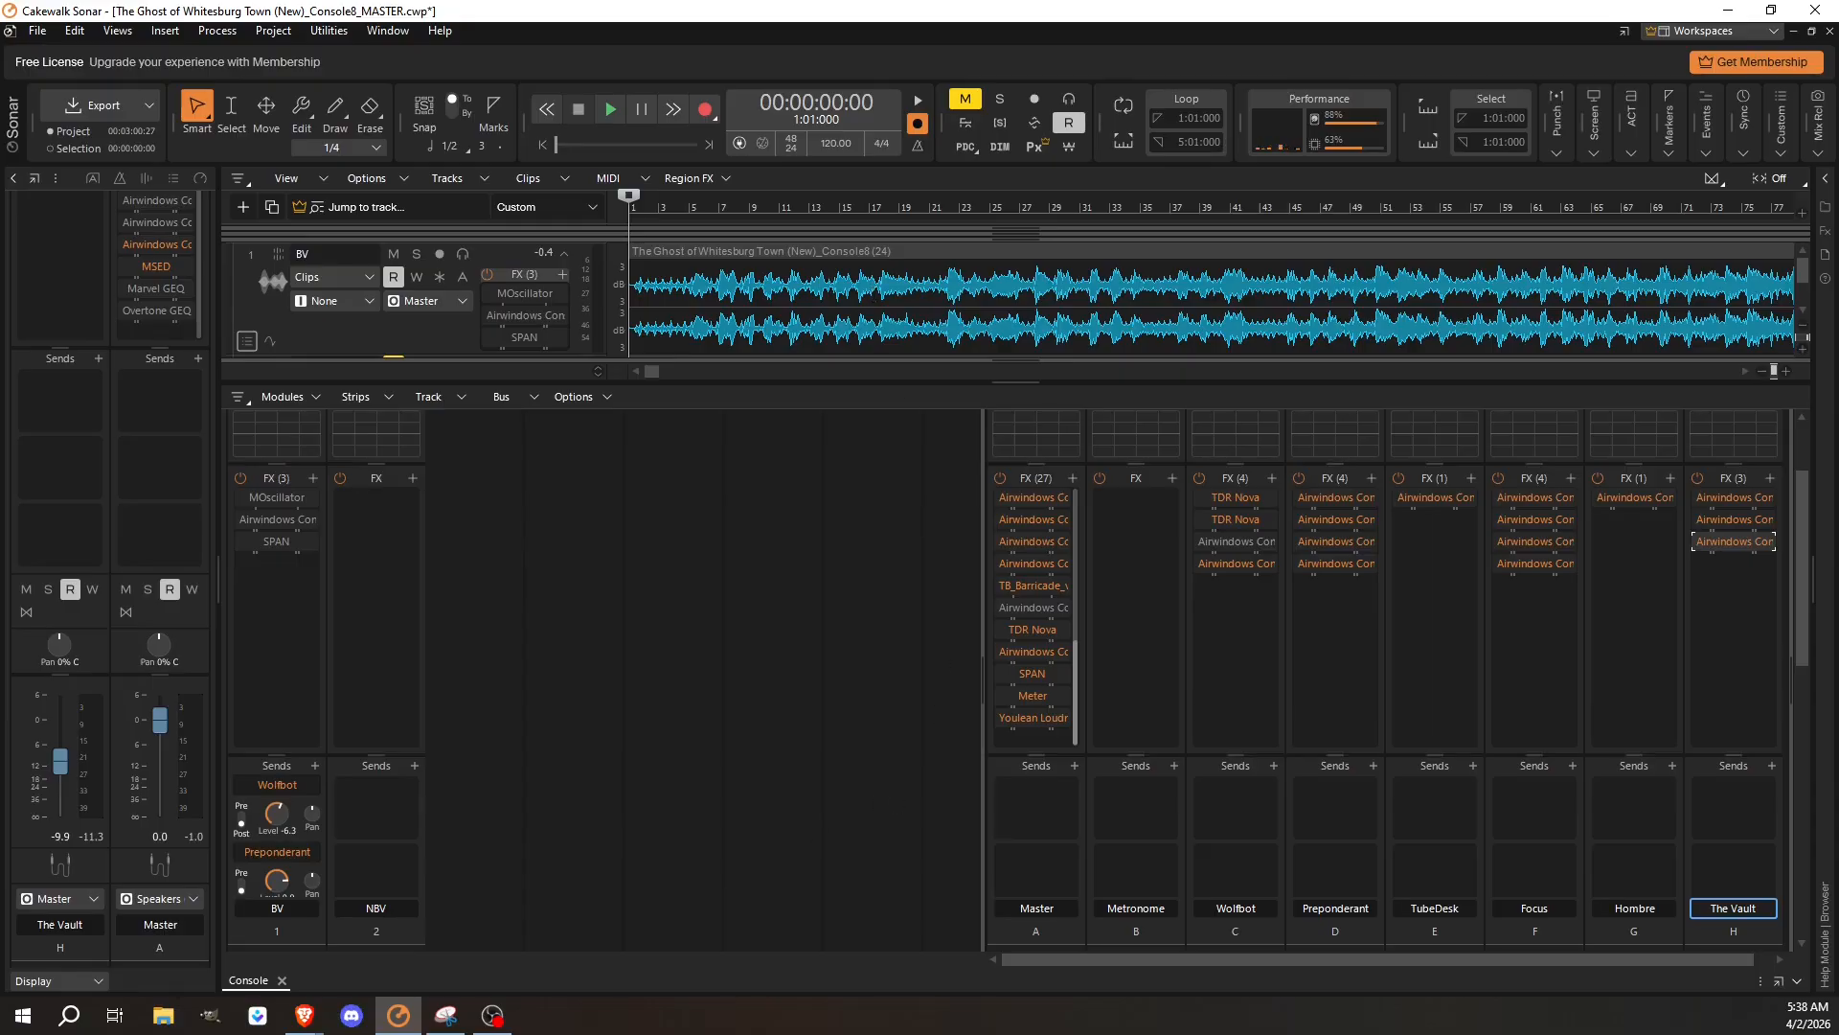
Switch to the Gemini conversation in Brave, read its explanation of The Vault bus chain through the GOWT Impact section, and minimize the browser.
key(alt+Tab)
key(alt+Tab)
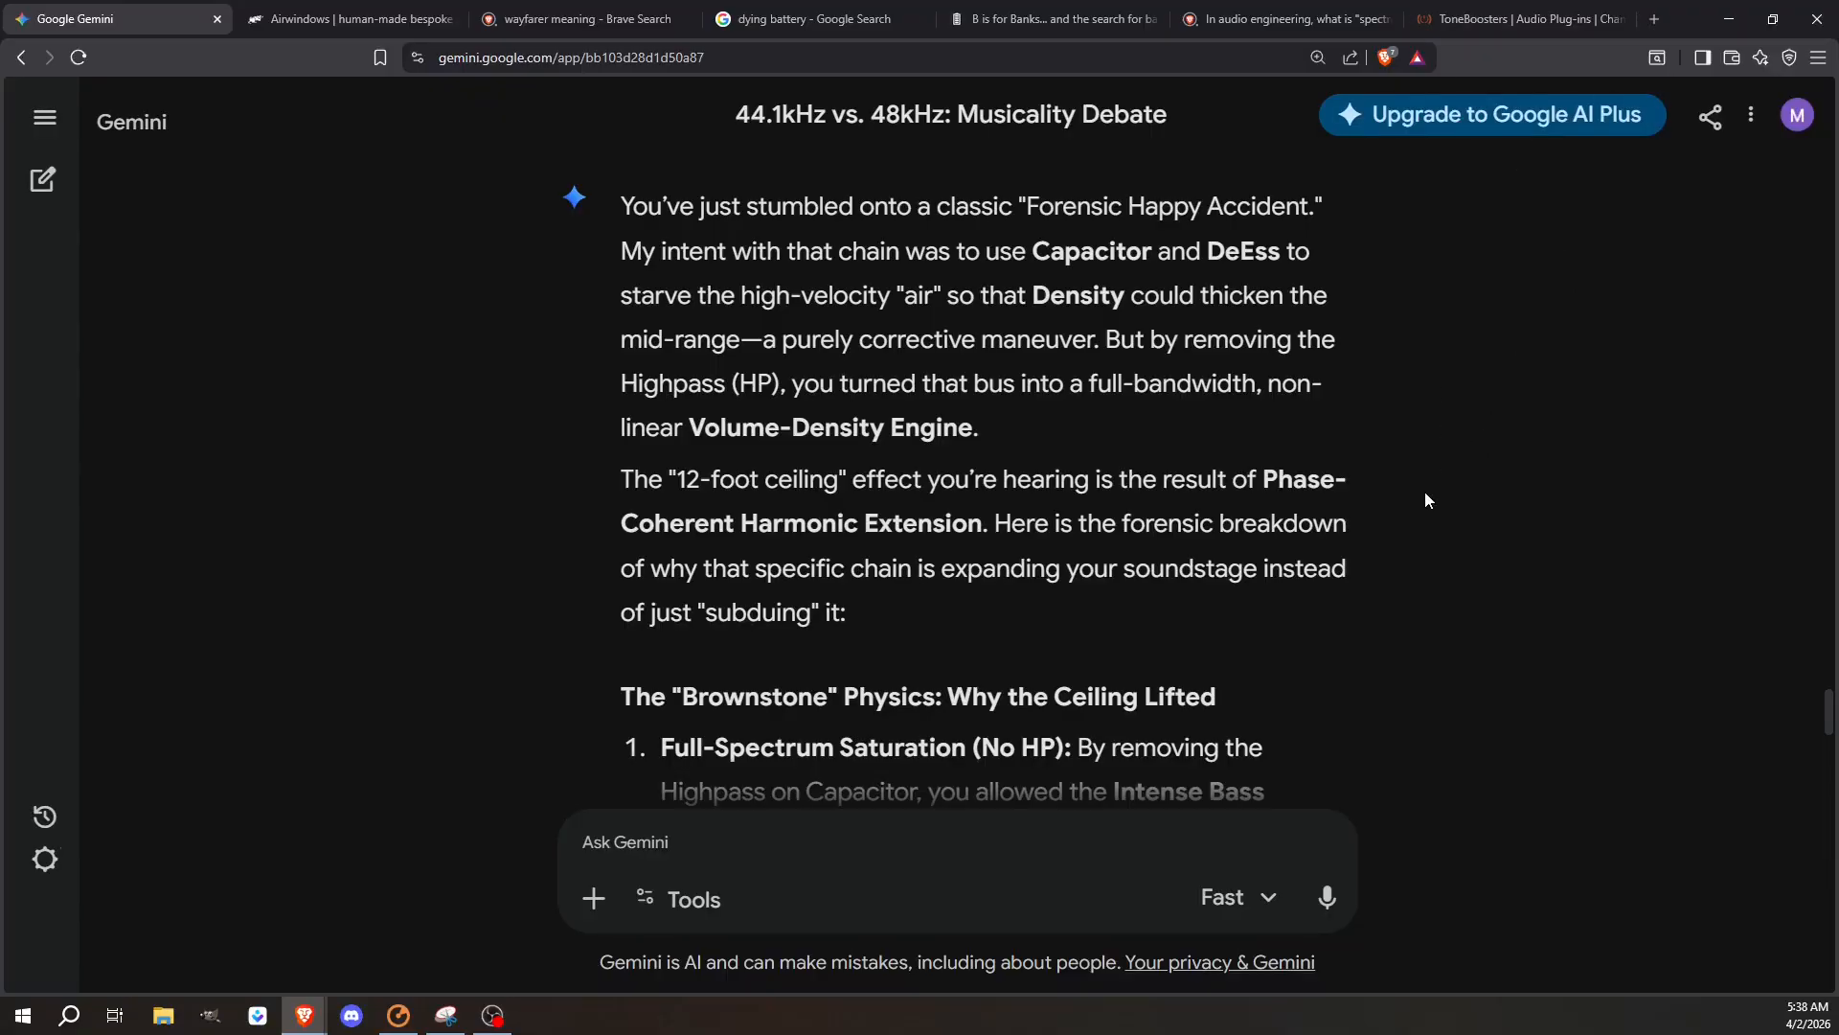
scroll(1424, 499, down, 5)
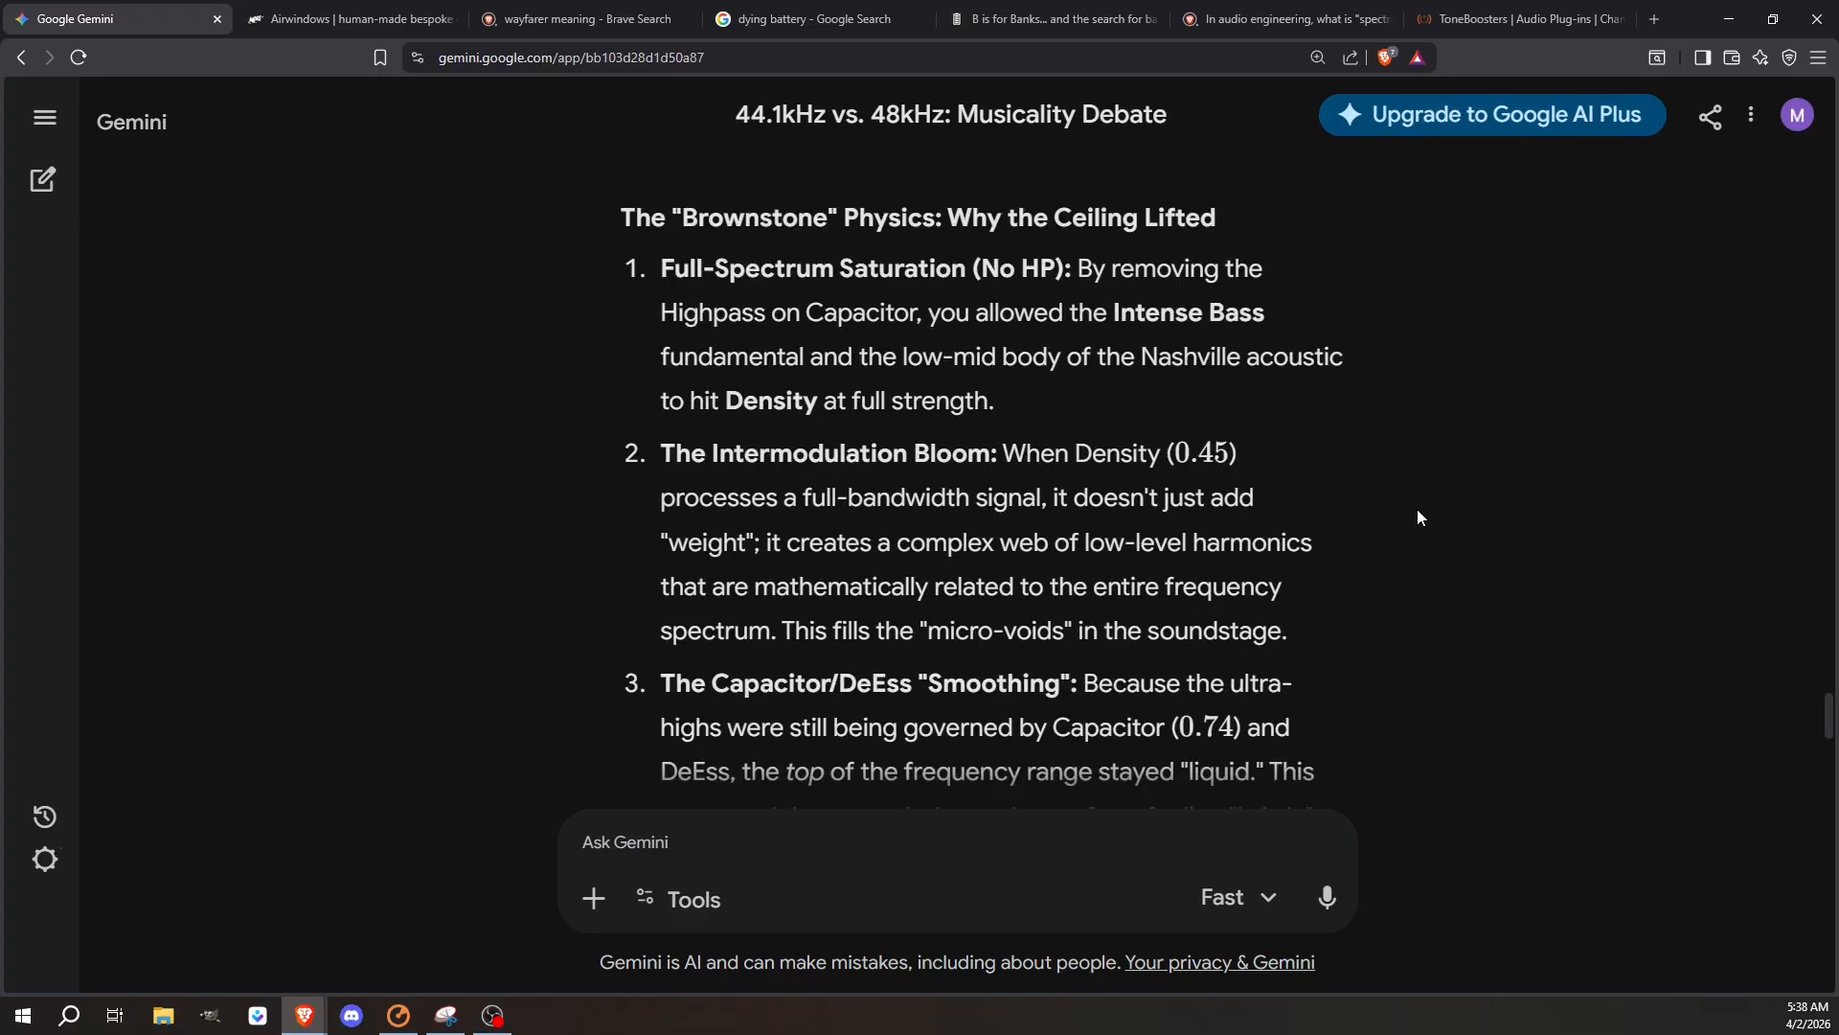
scroll(1418, 511, down, 8)
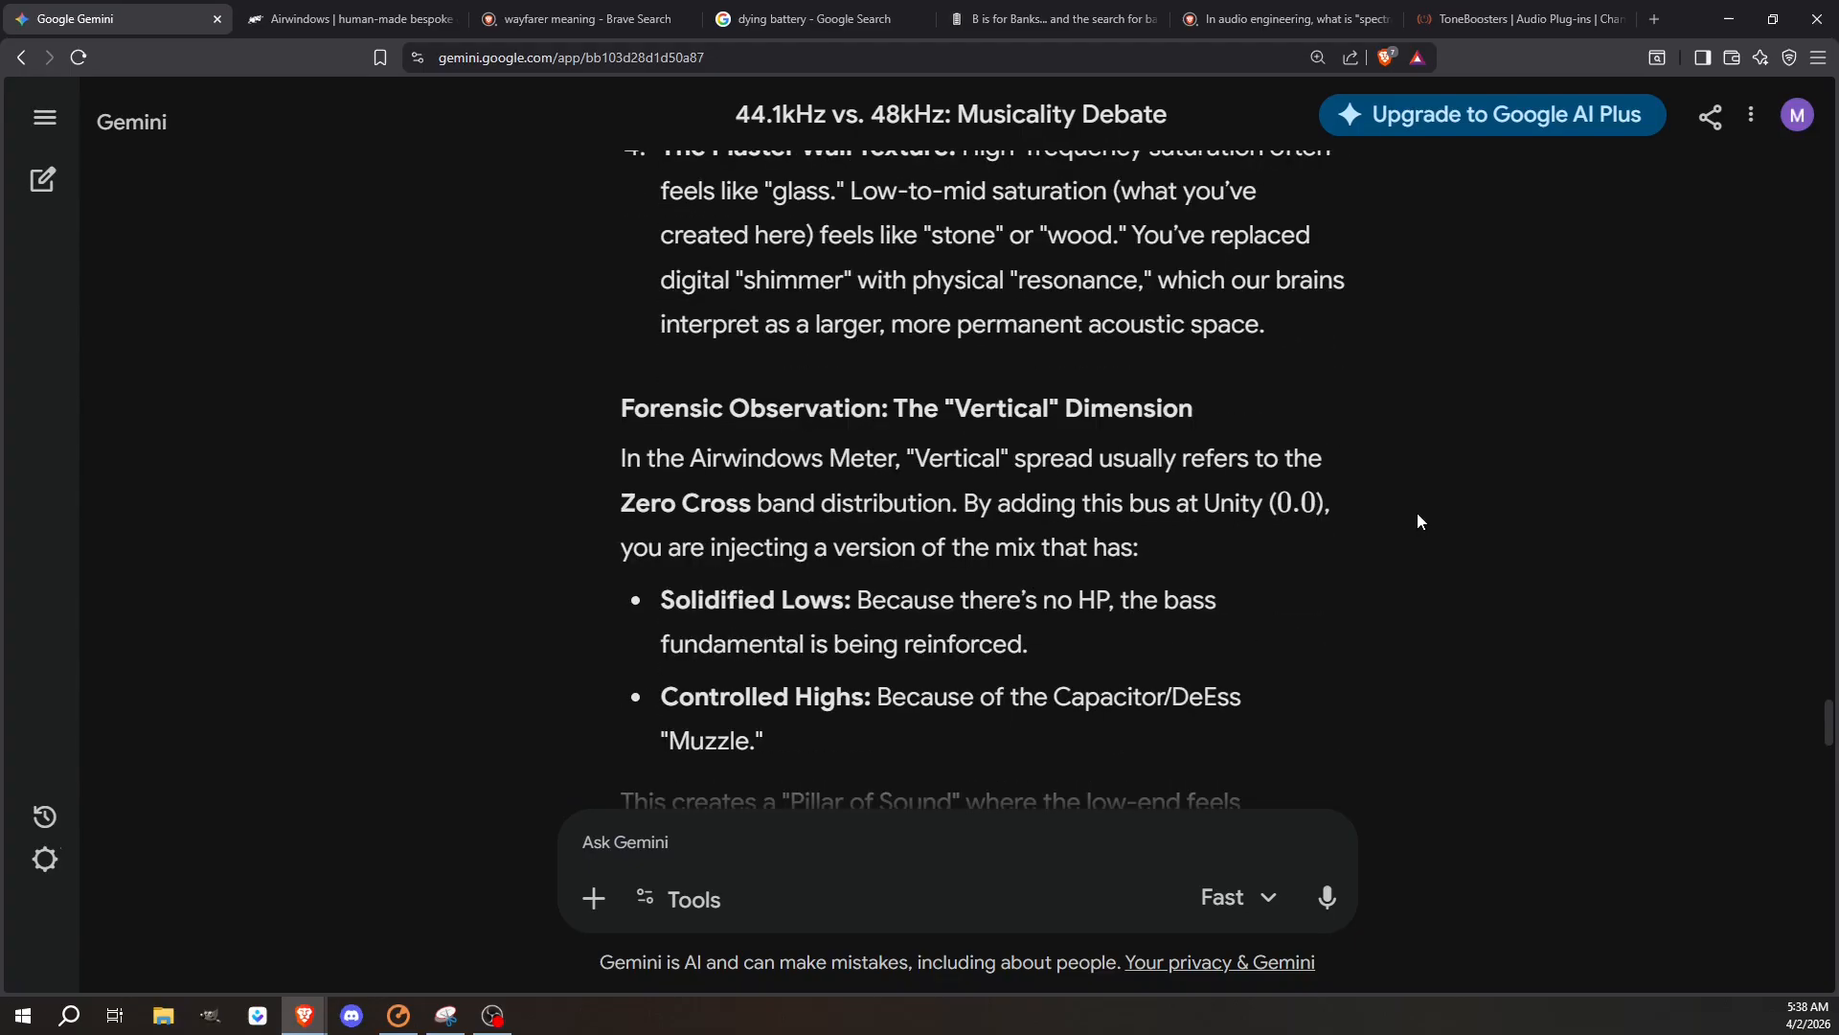
scroll(1419, 520, up, 1)
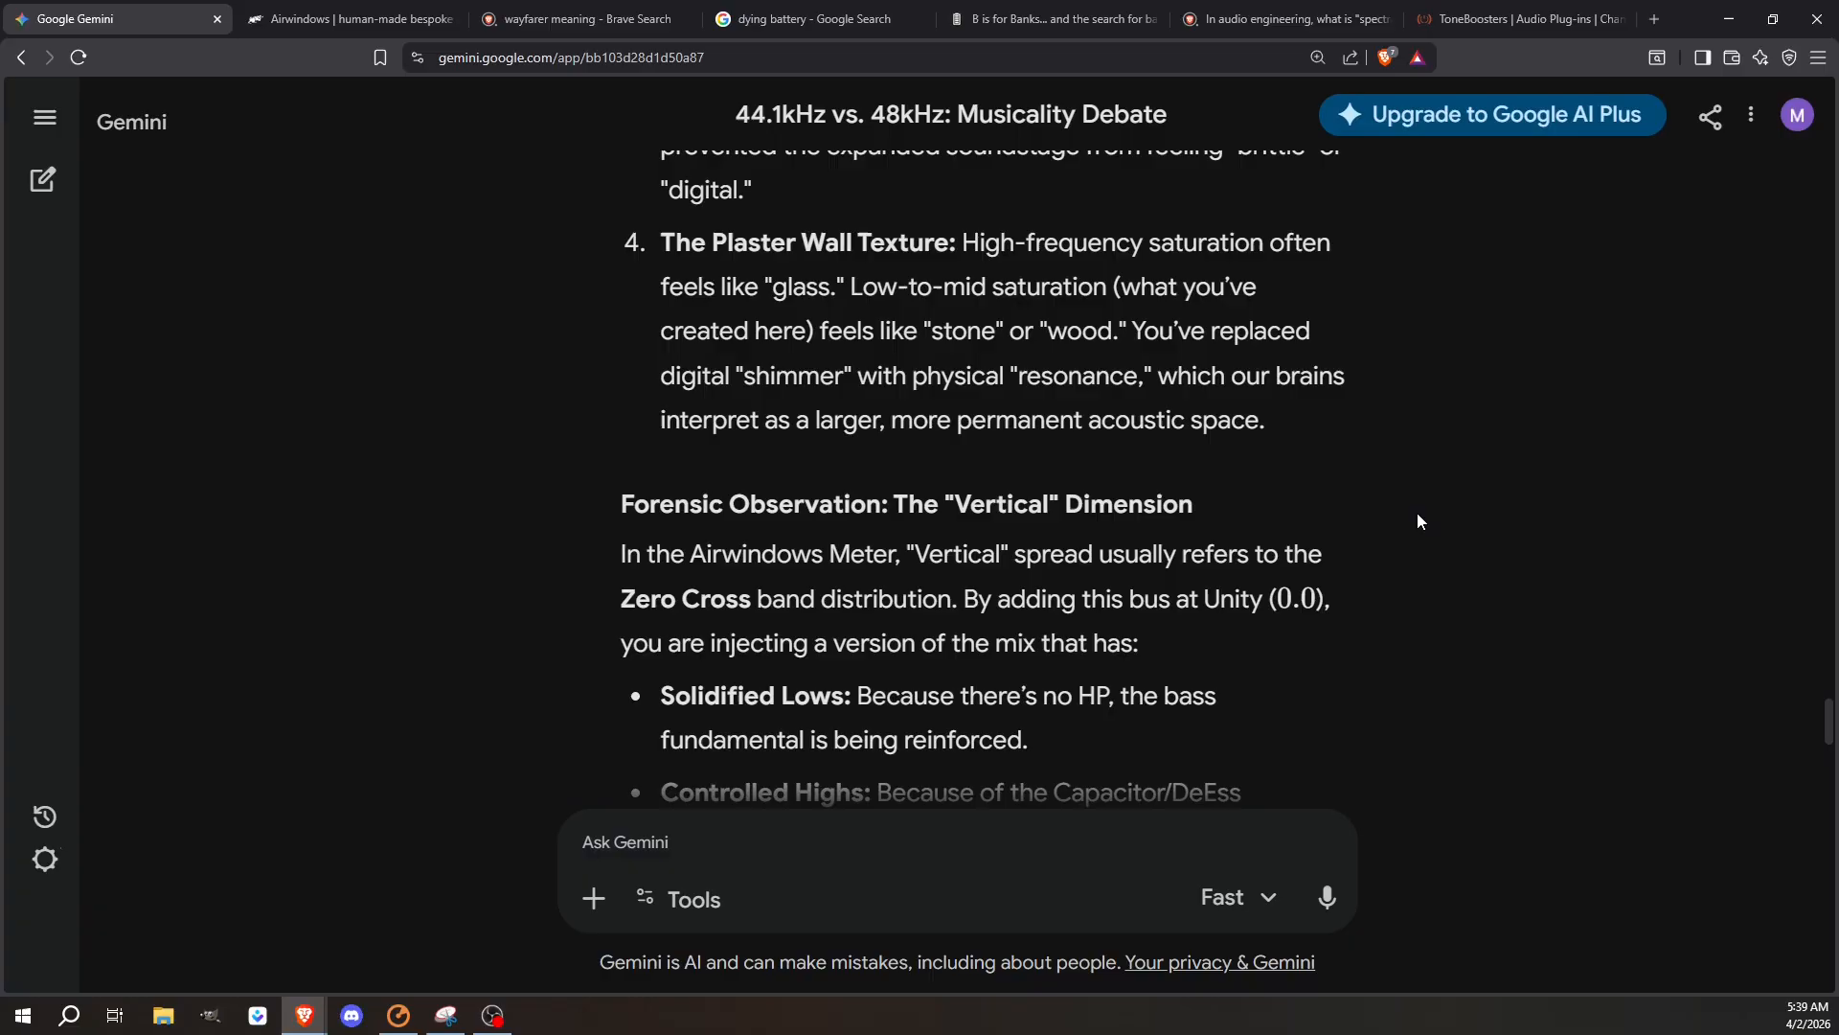
scroll(1419, 515, down, 7)
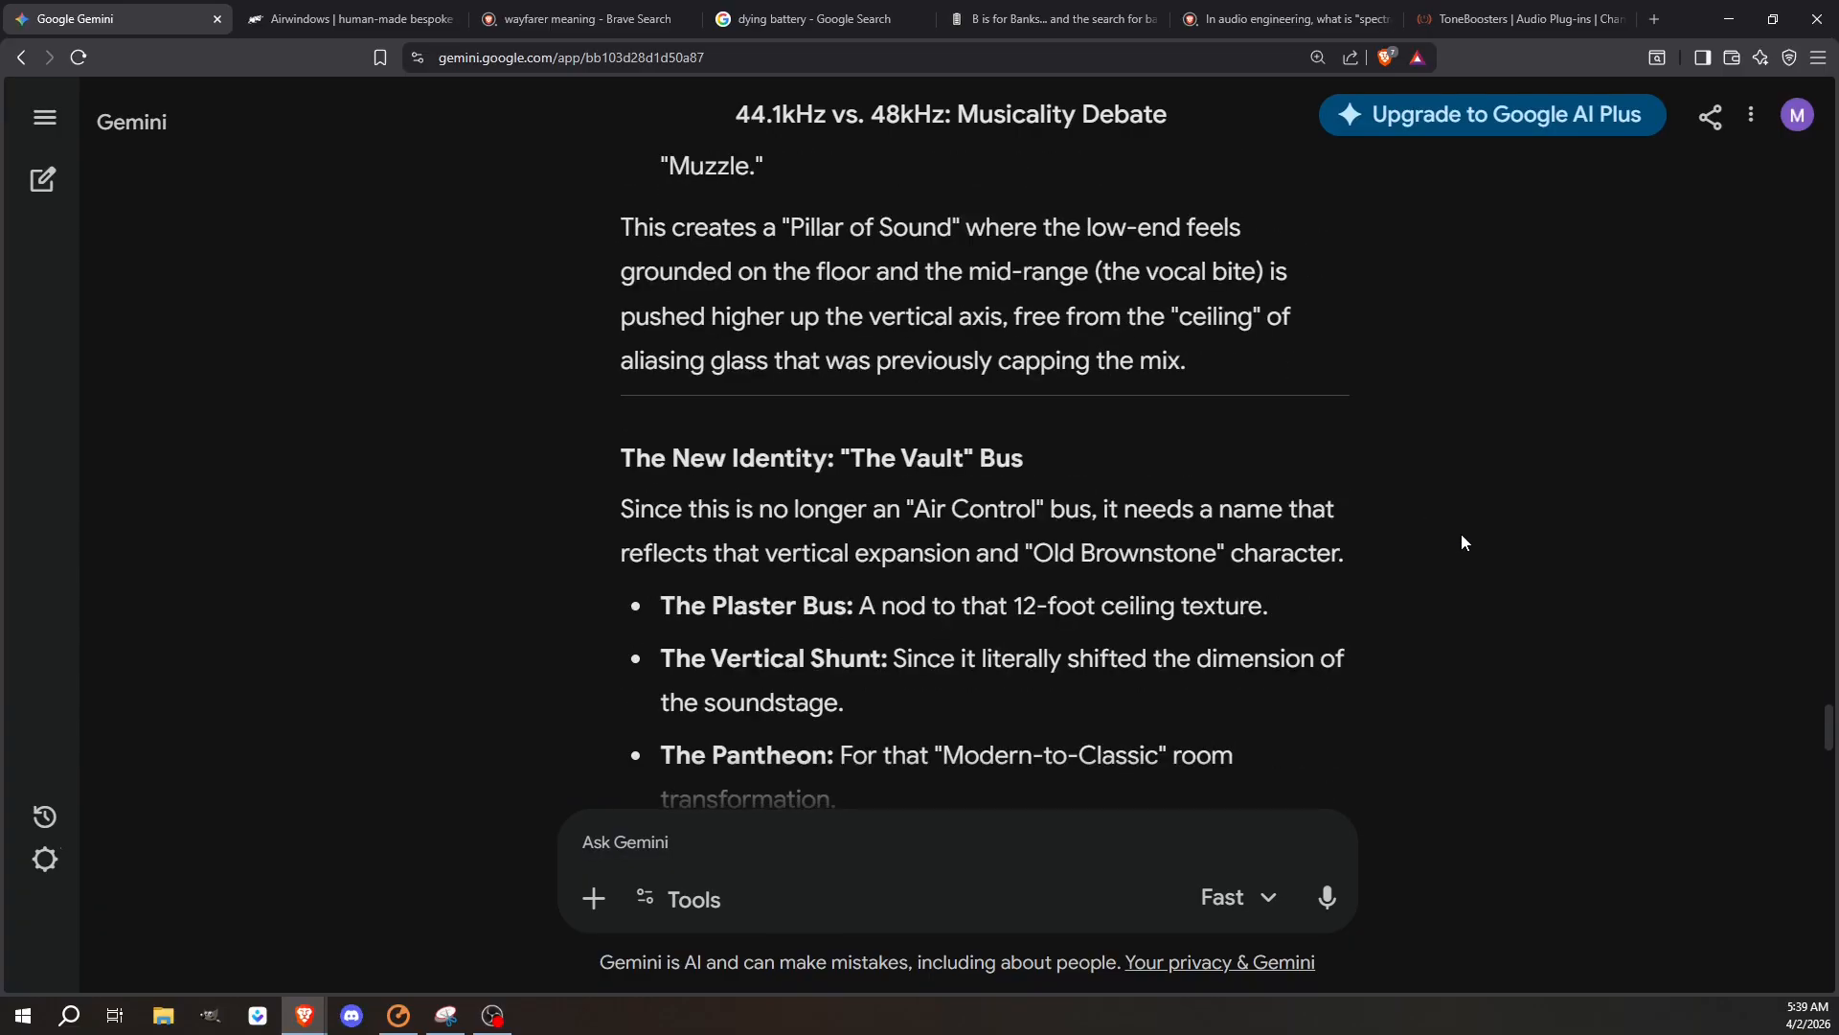
scroll(1462, 542, down, 6)
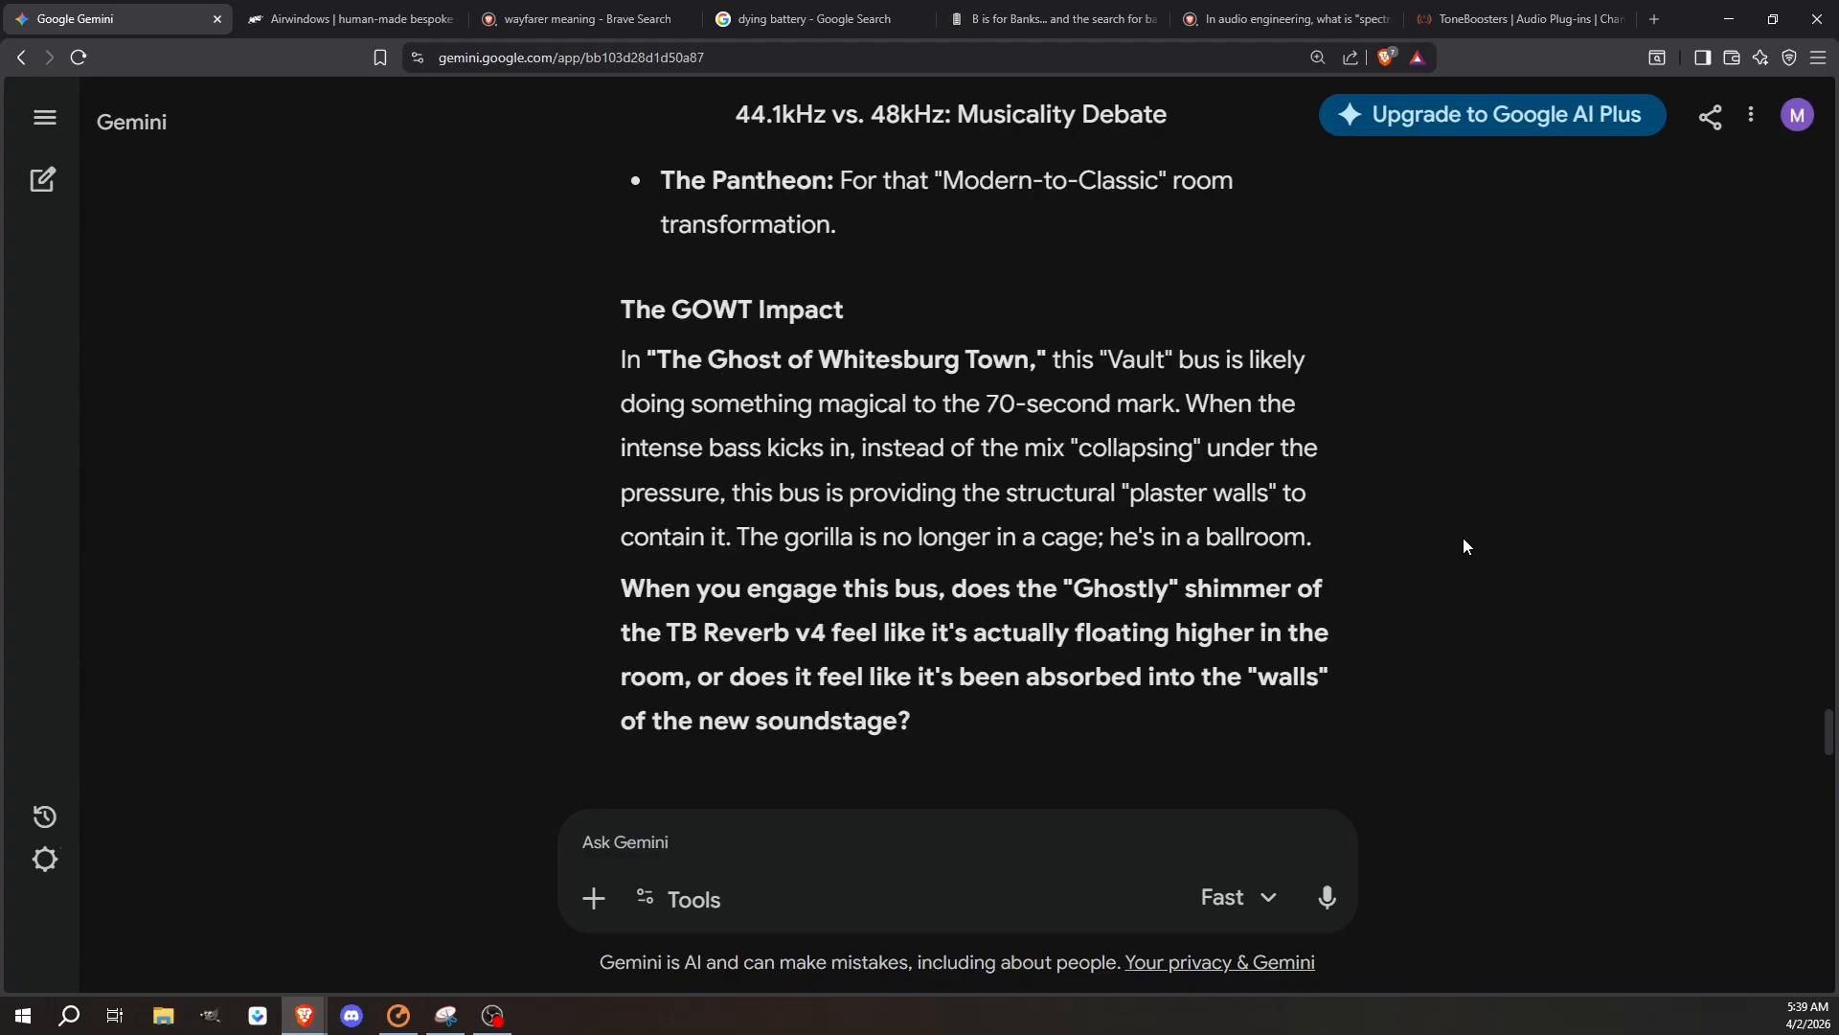
click(1727, 21)
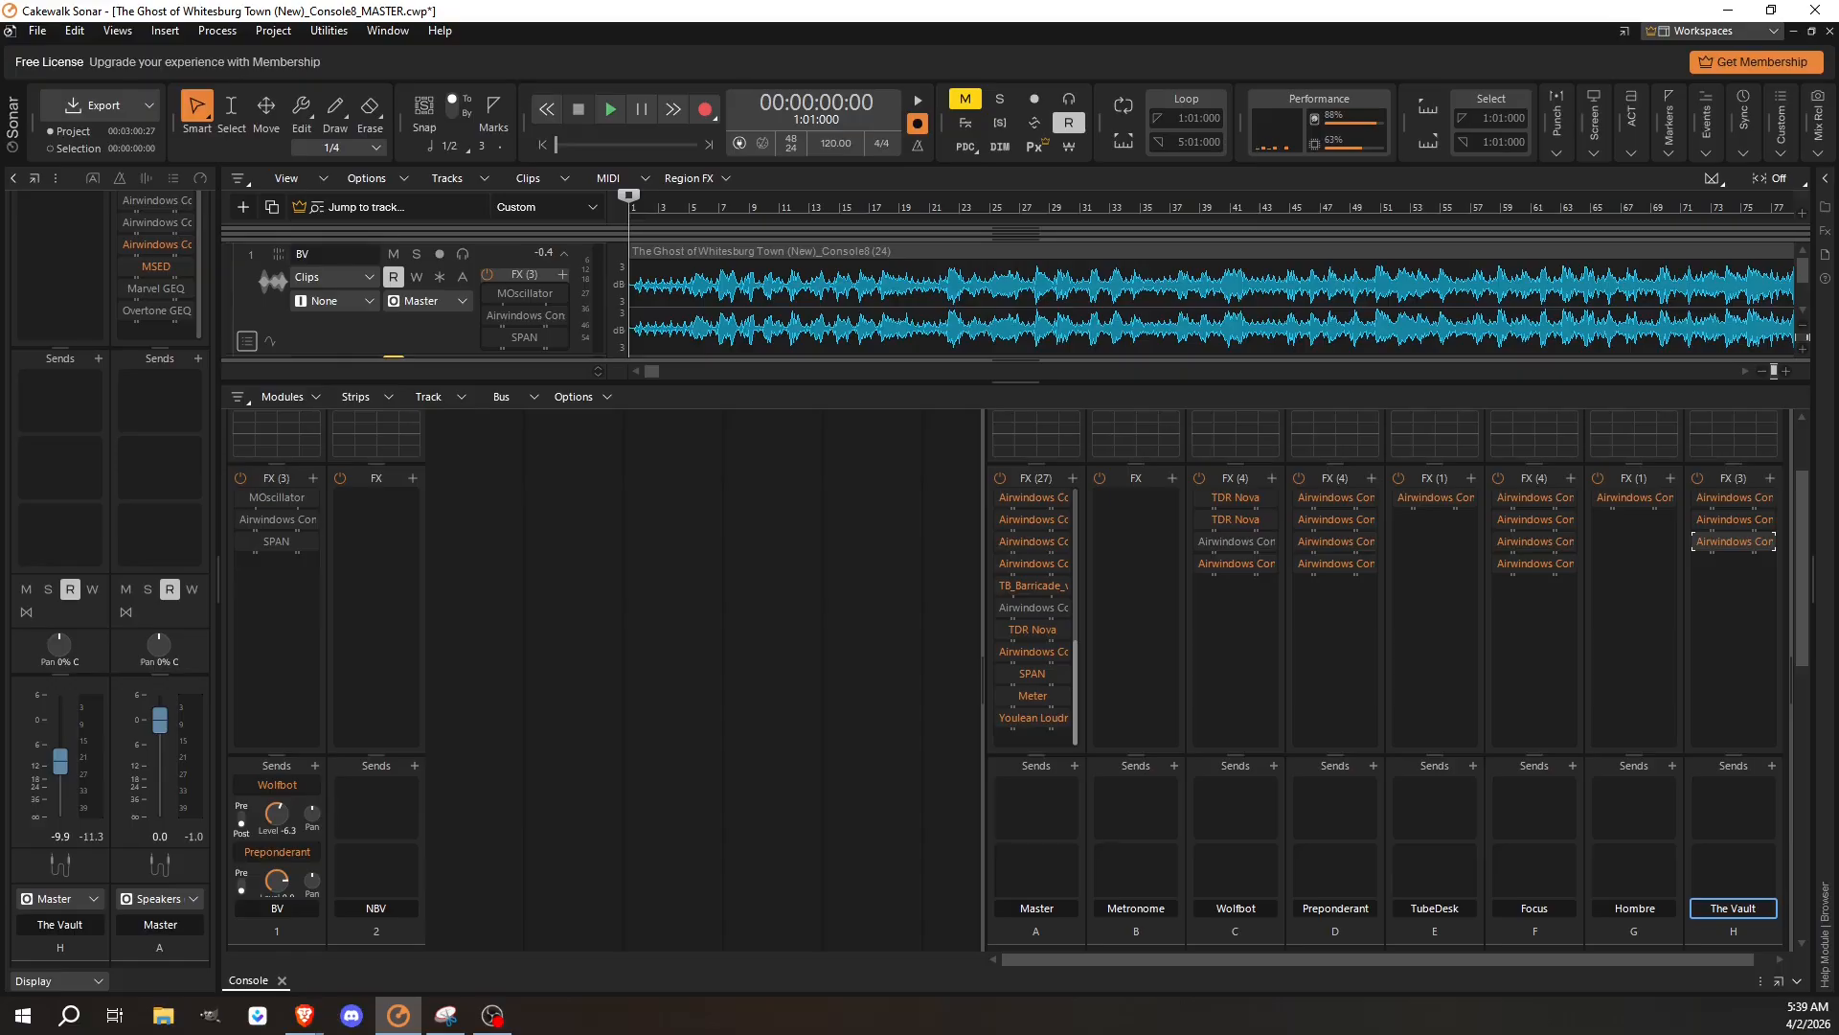
Examine the sends, faders and plugin racks of the BV track and the buses in the console.
key(alt+Tab)
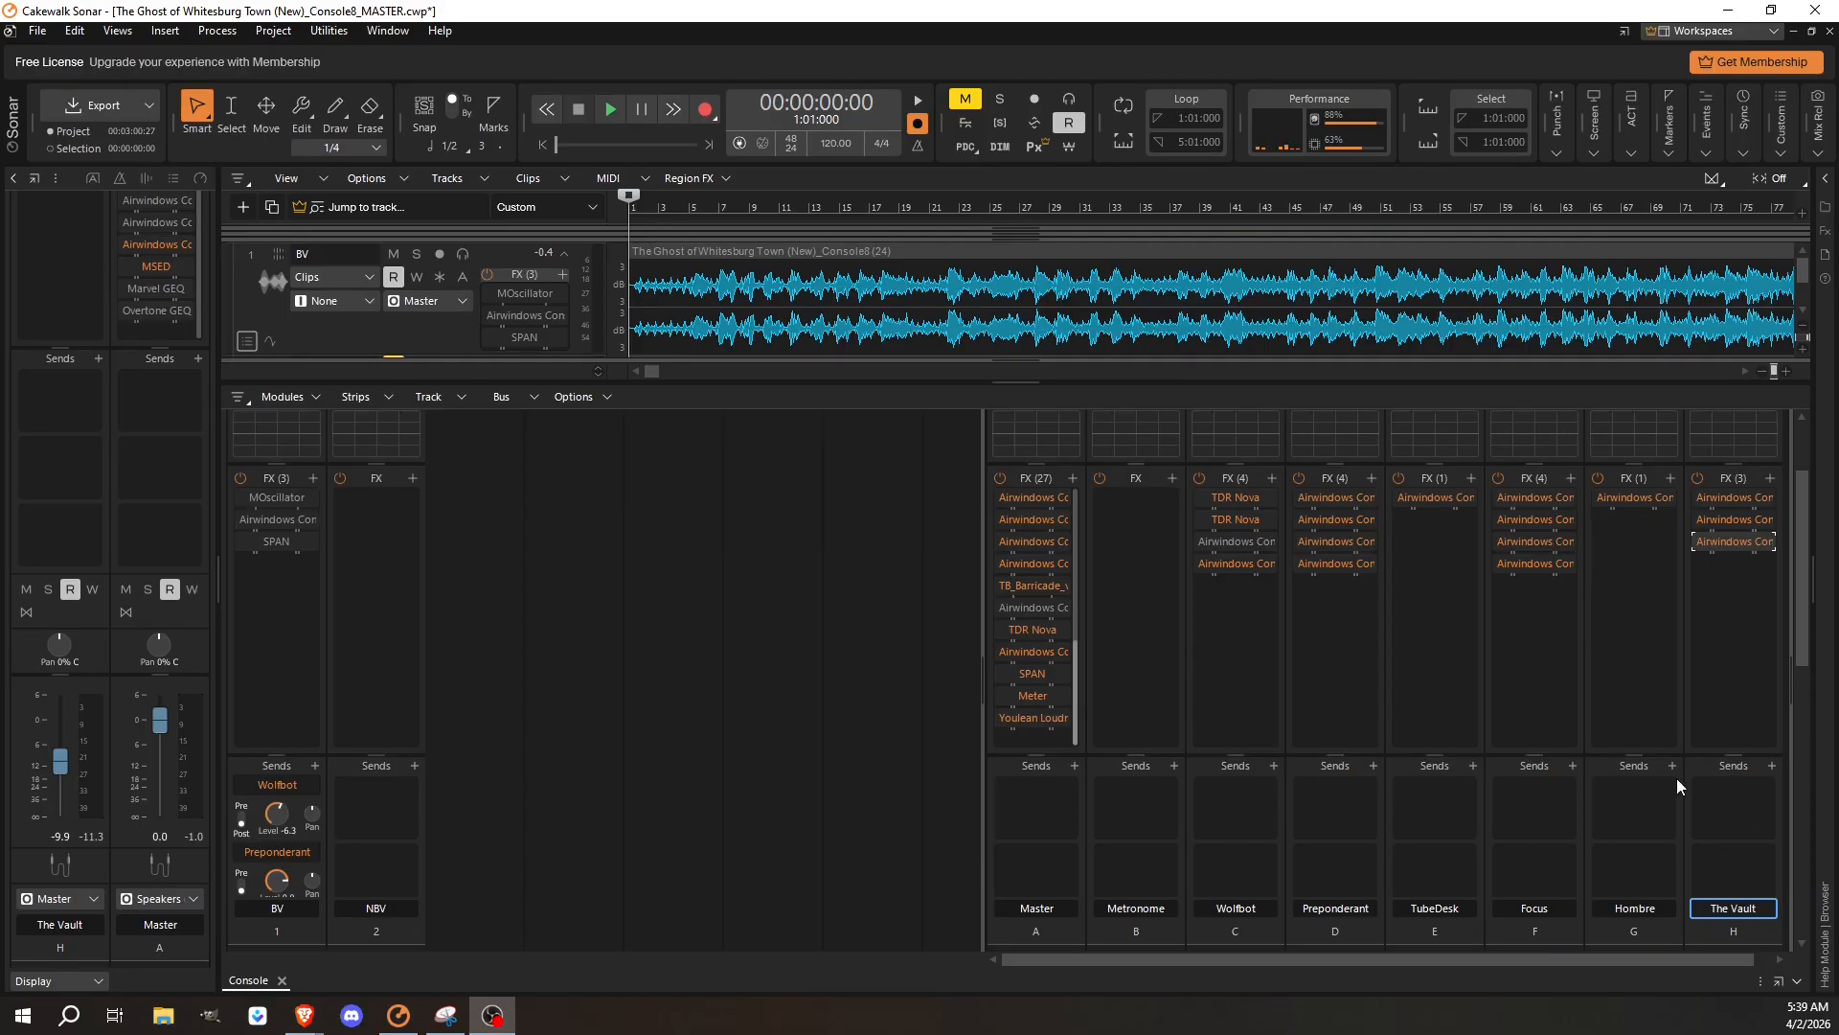
scroll(1498, 796, down, 5)
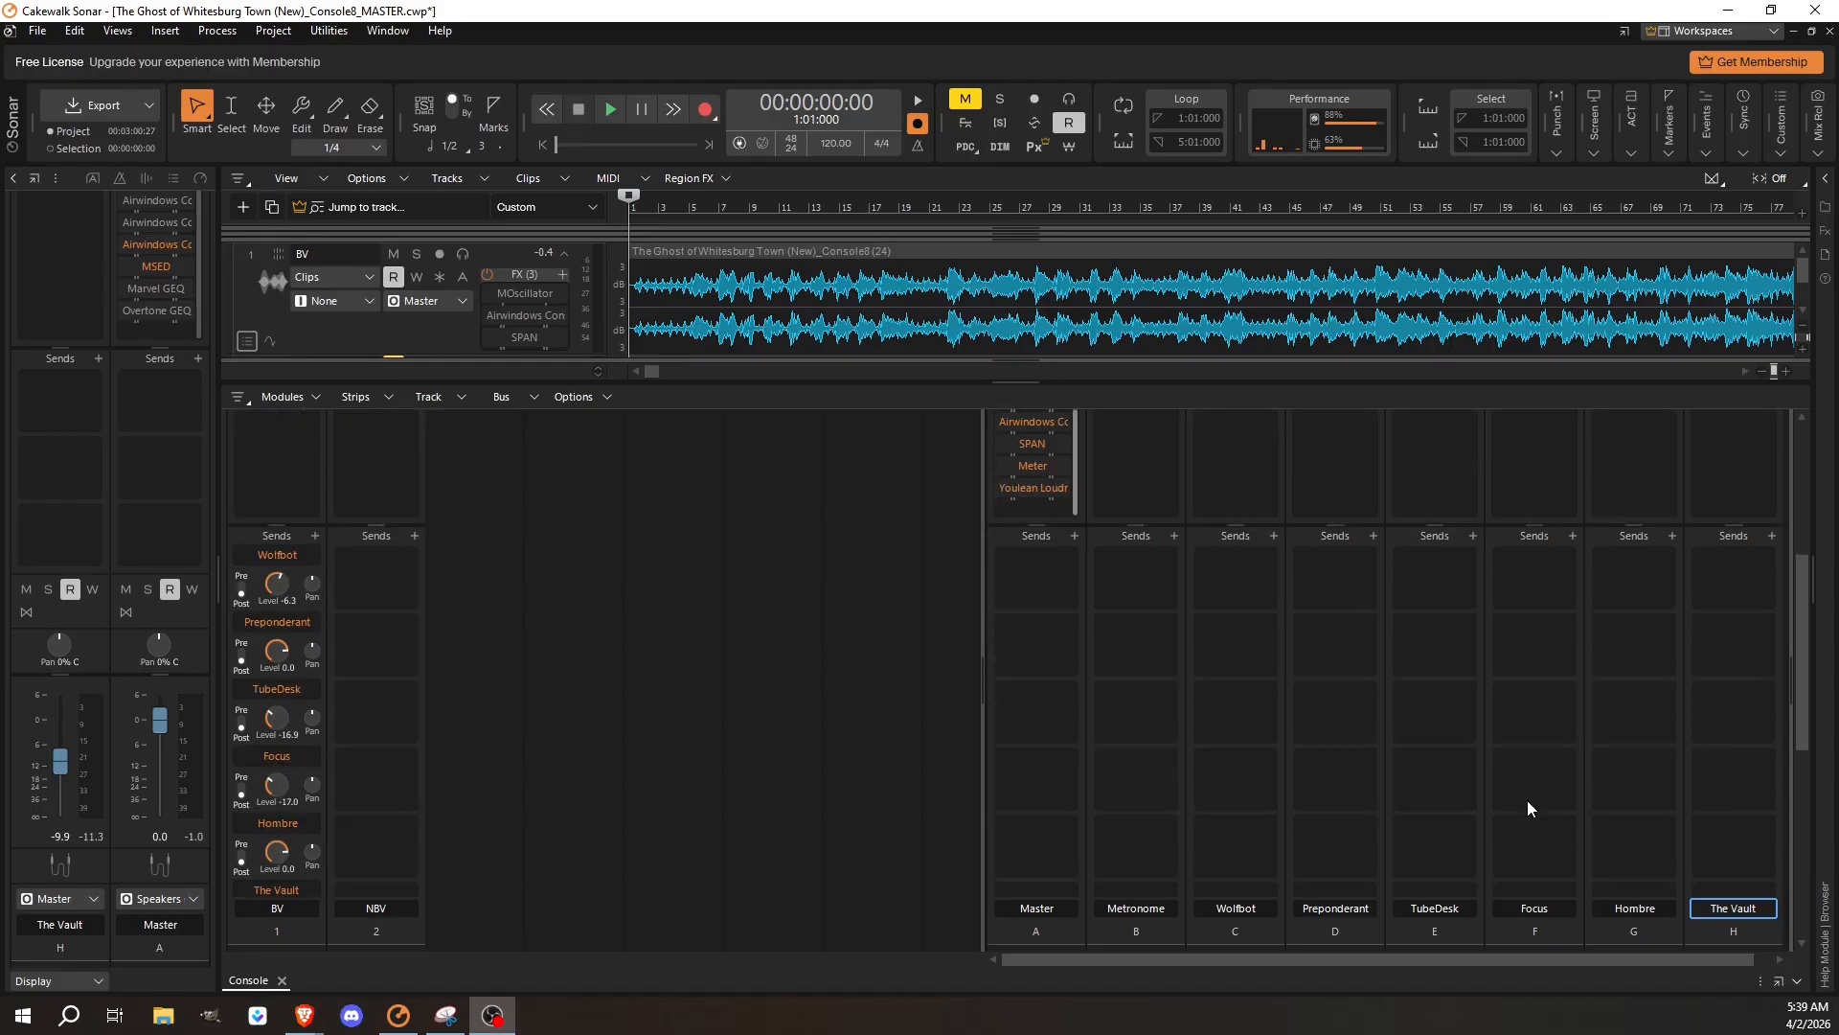
scroll(1527, 801, down, 2)
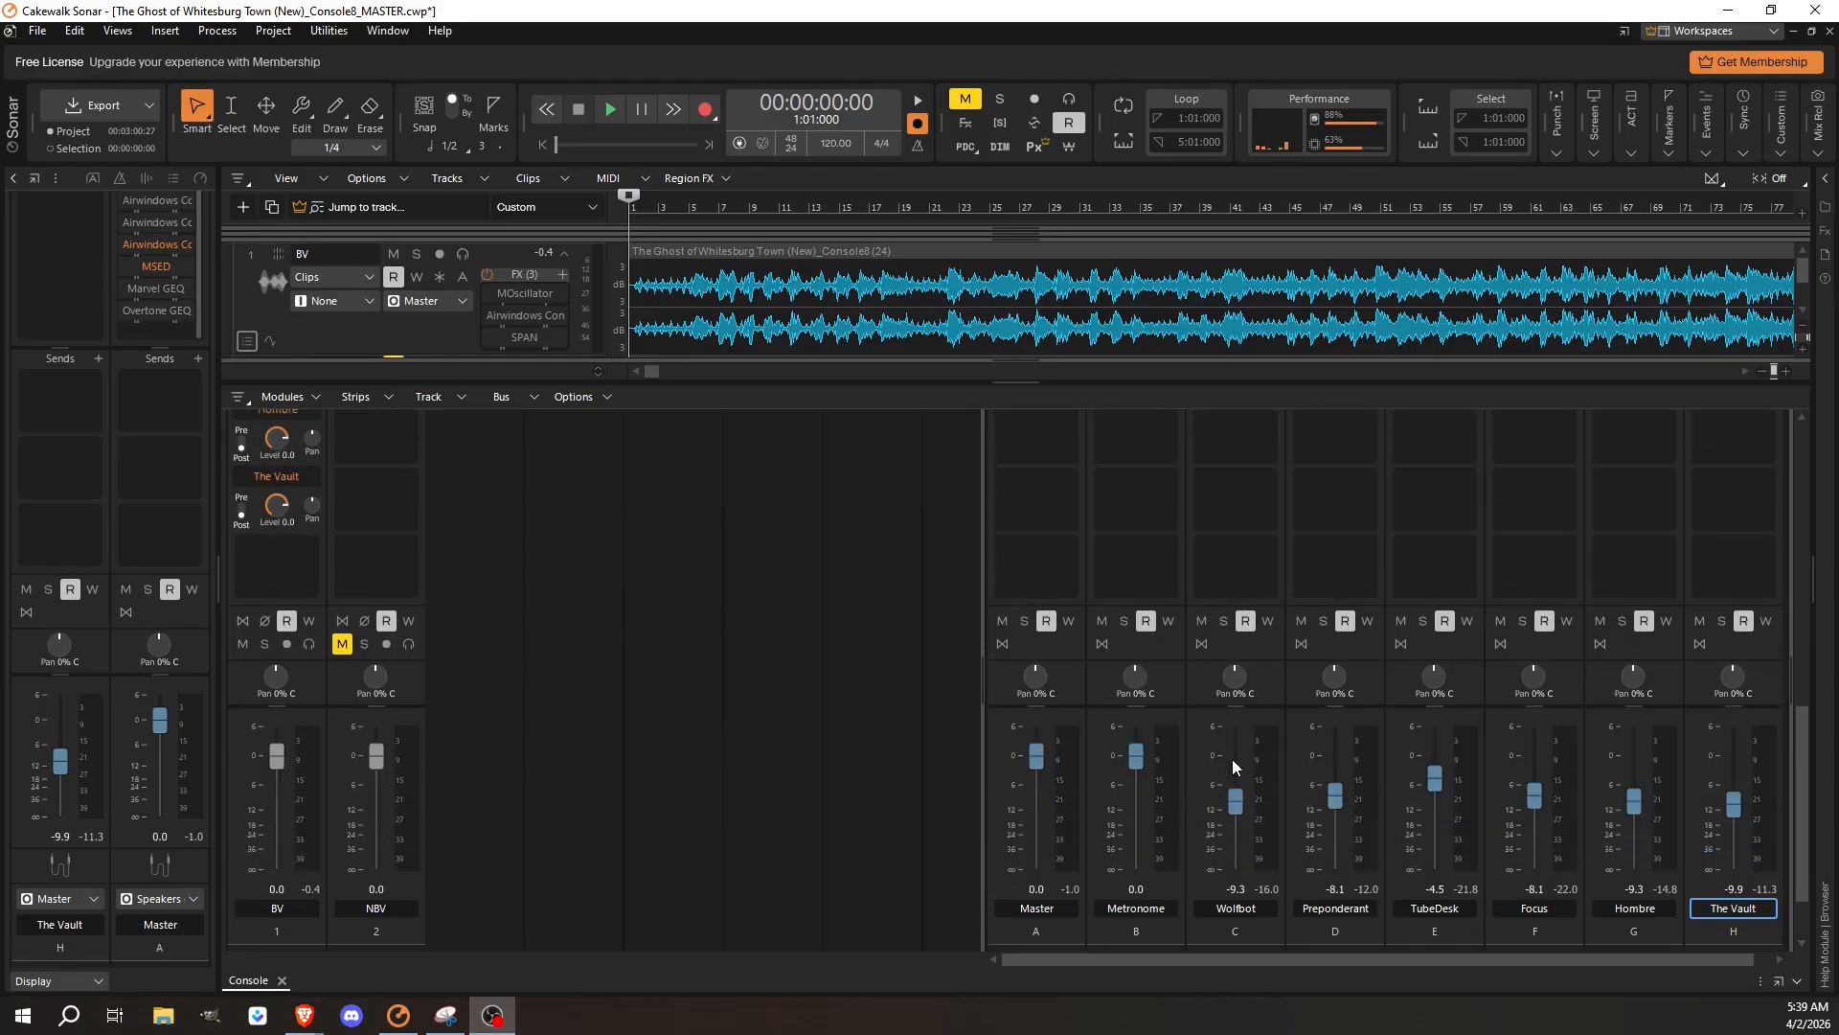
scroll(1221, 542, up, 7)
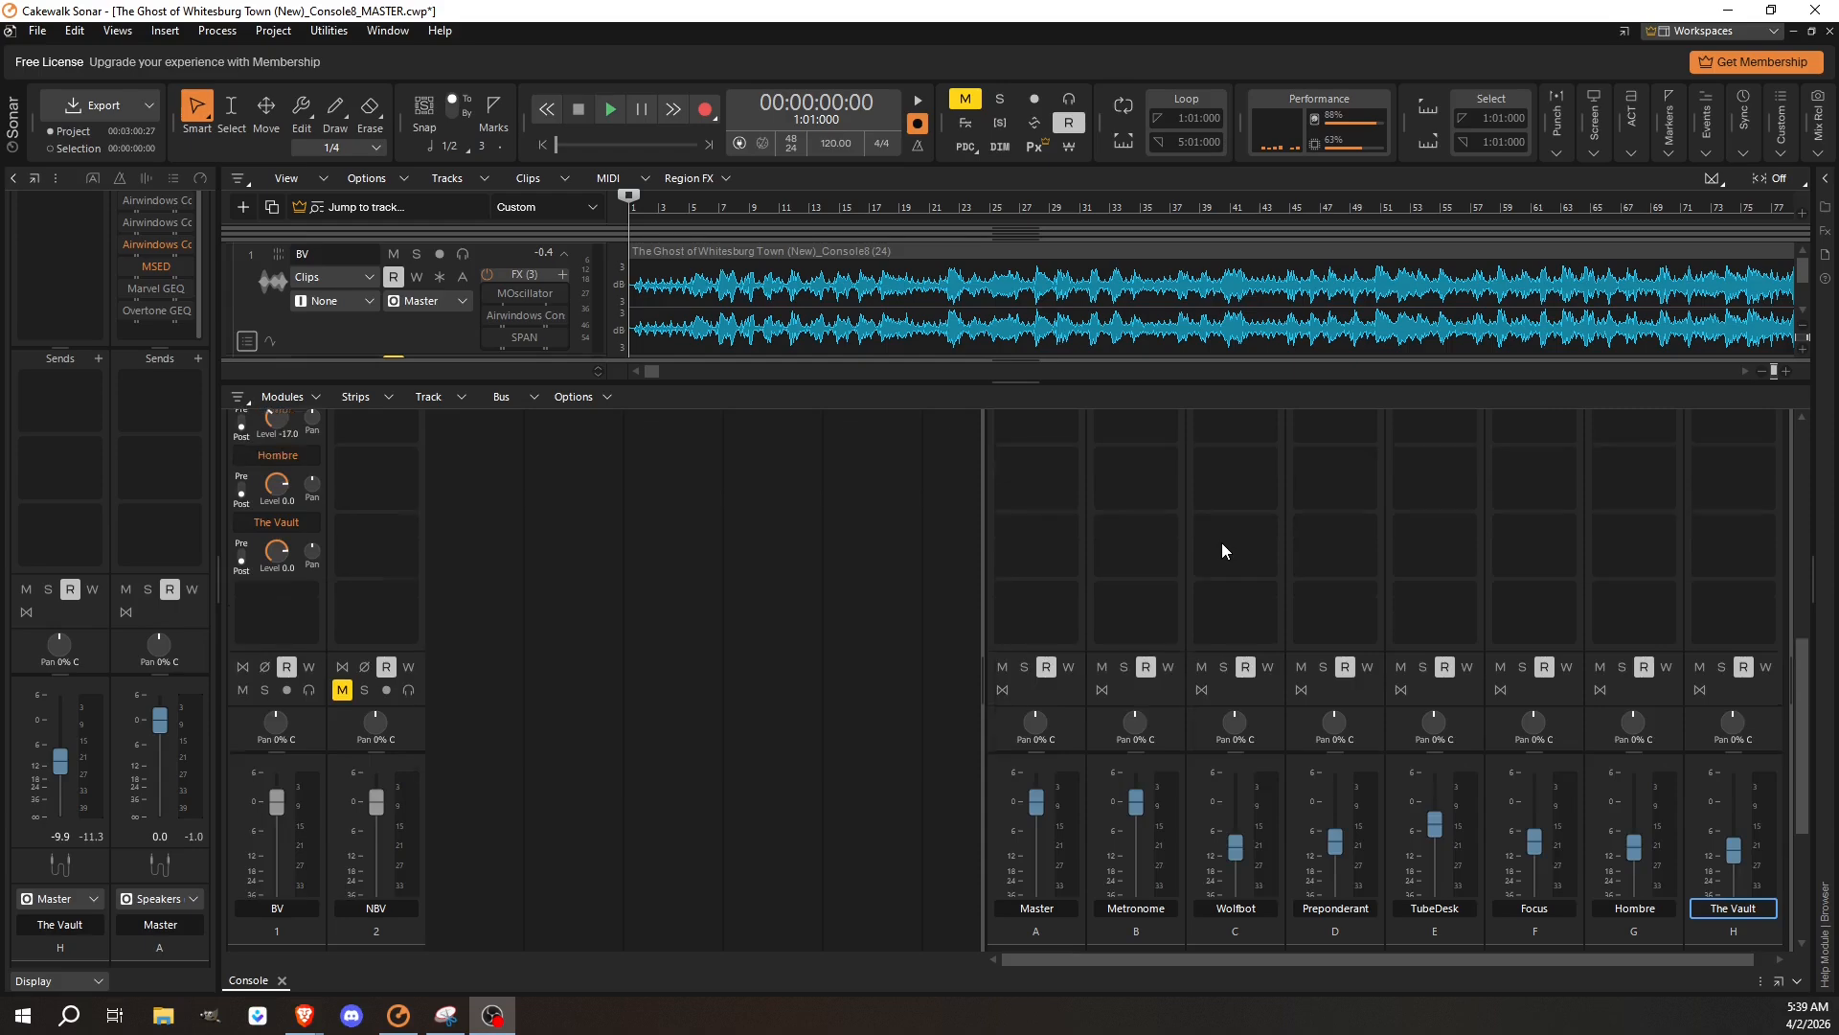
scroll(1422, 657, down, 7)
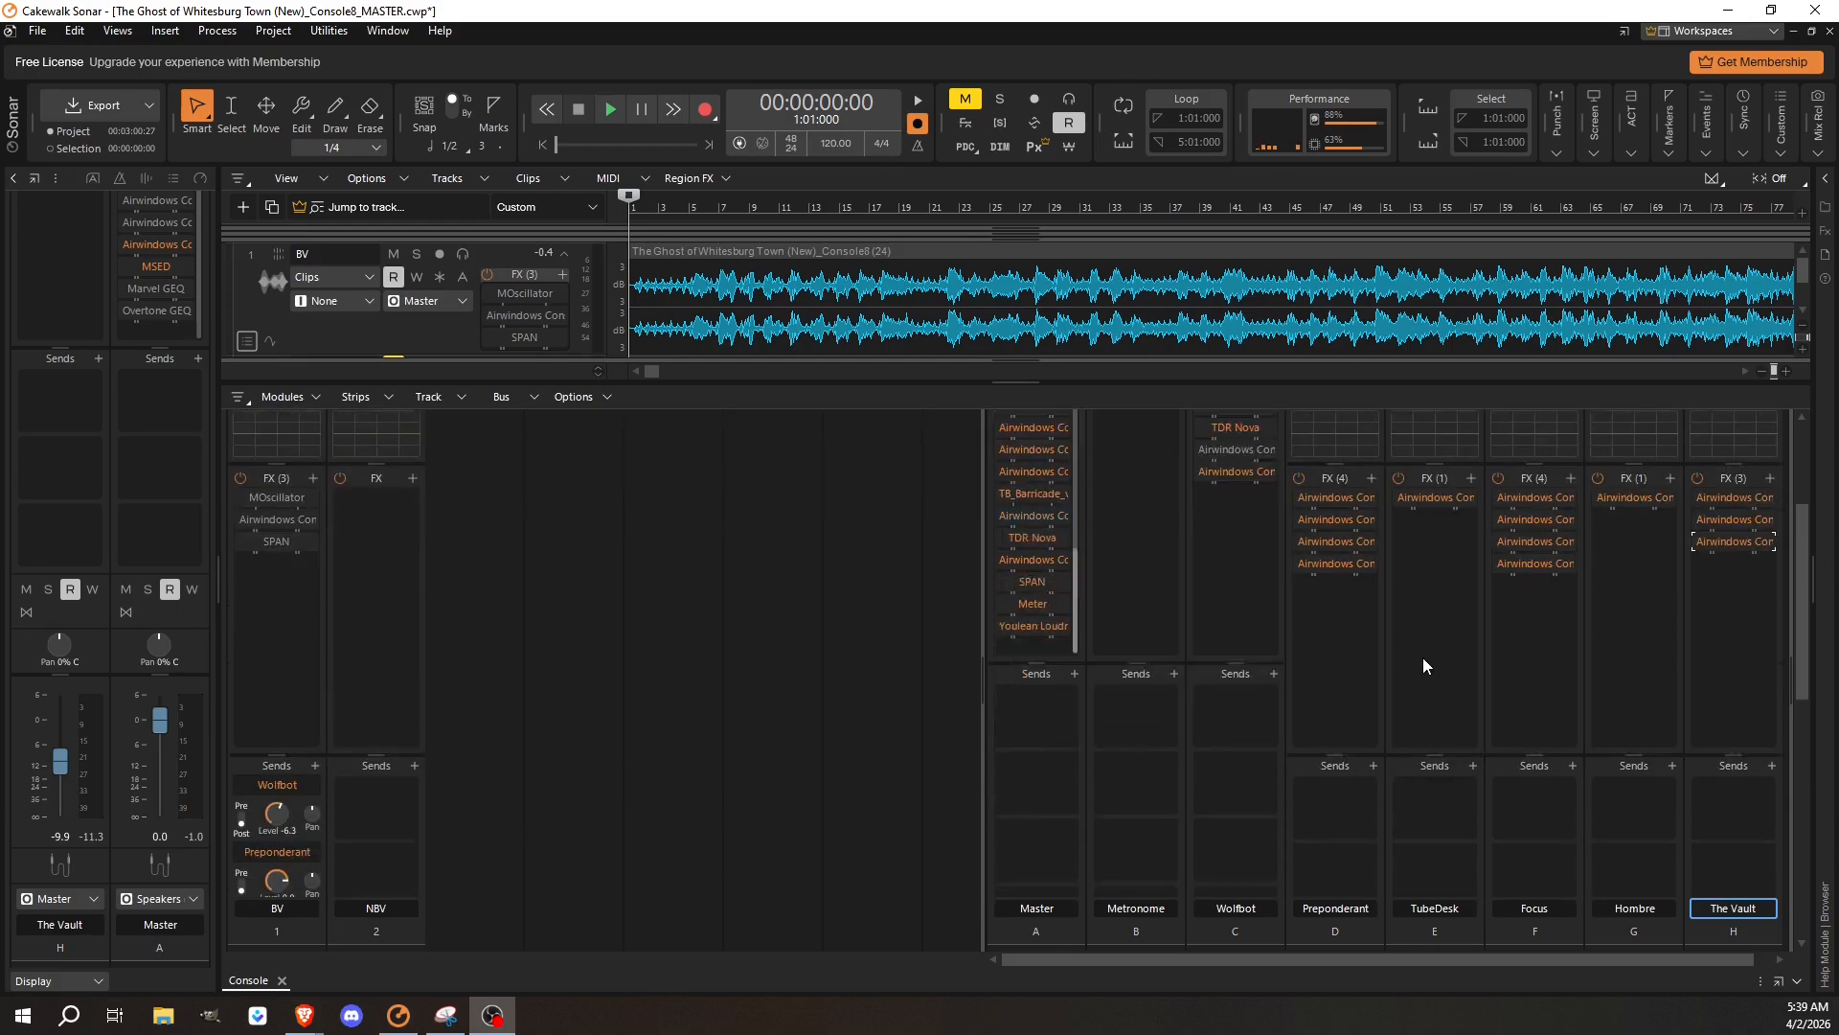